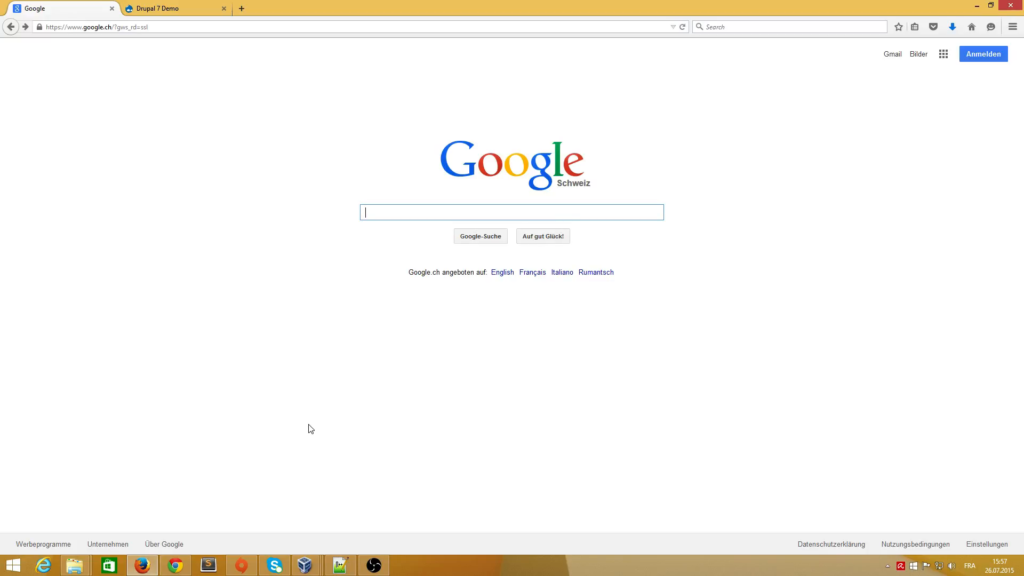
Search Google for "wysiwyg drupal" and open the Wysiwyg project page on drupal.org.
{"action": "type", "text": "wysw"}
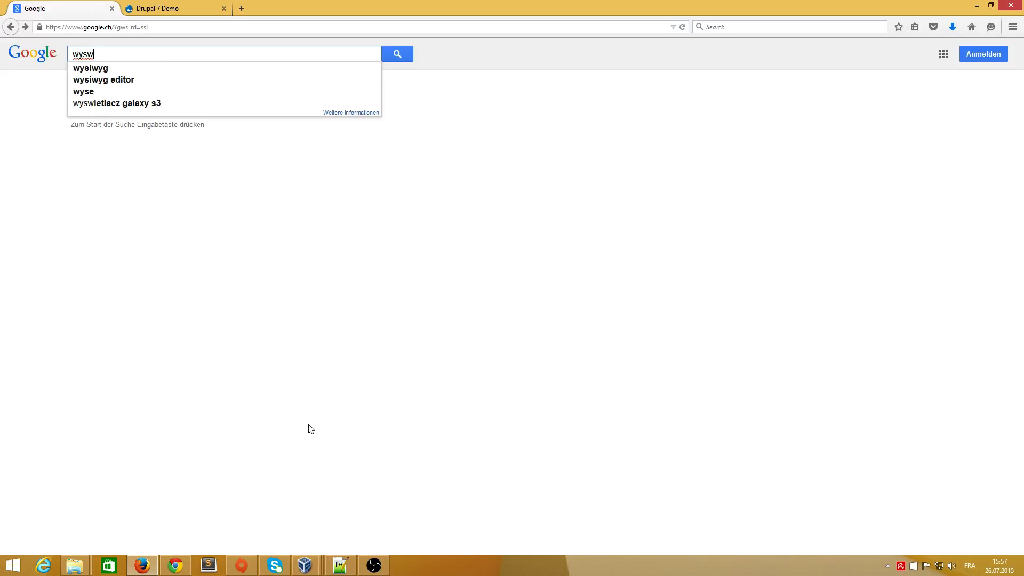
{"action": "key", "text": "BackSpace"}
{"action": "type", "text": "iwyg "}
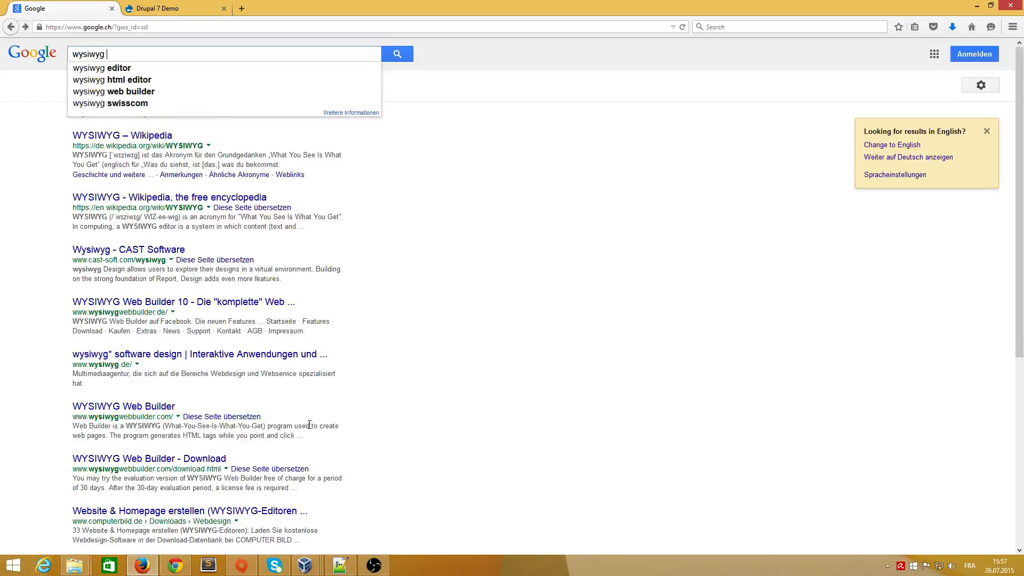
{"action": "type", "text": "drupal"}
{"action": "key", "text": "Return"}
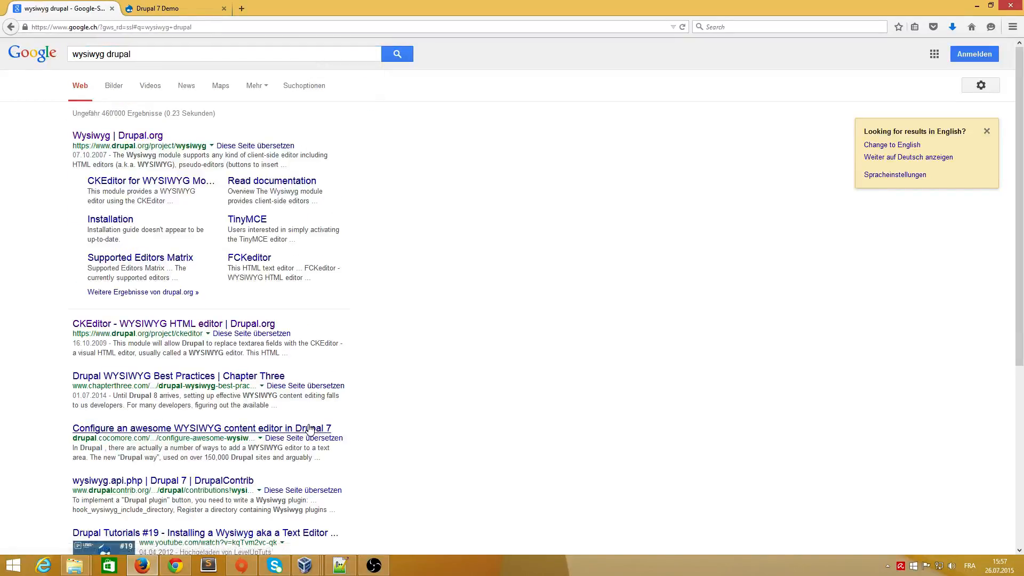
{"action": "left_click", "coordinate": [92, 137]}
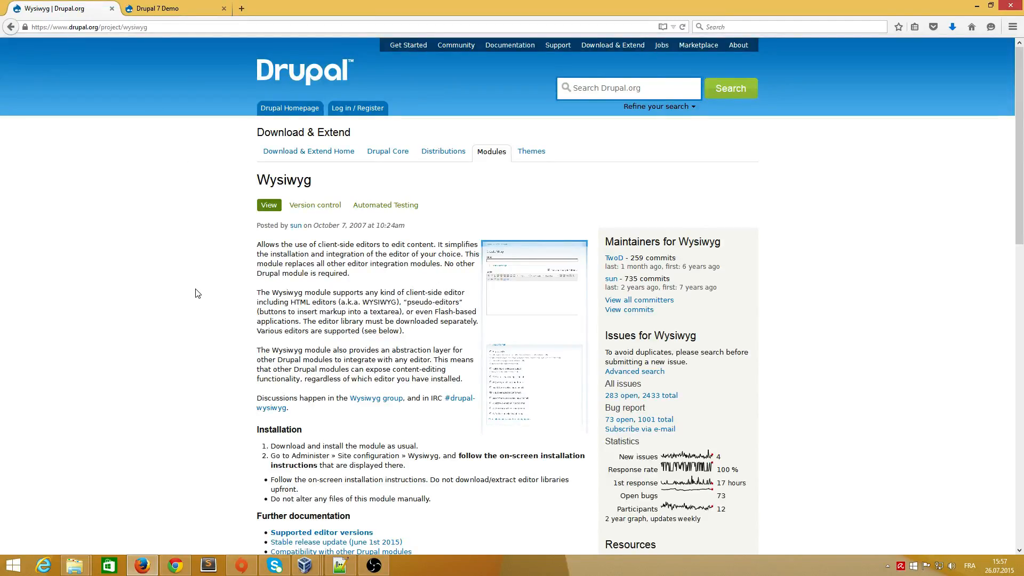
Download the recommended 7.x-2.2 release of the Wysiwyg module as a zip file.
{"action": "scroll", "coordinate": [197, 293], "scroll_direction": "down", "scroll_amount": 5}
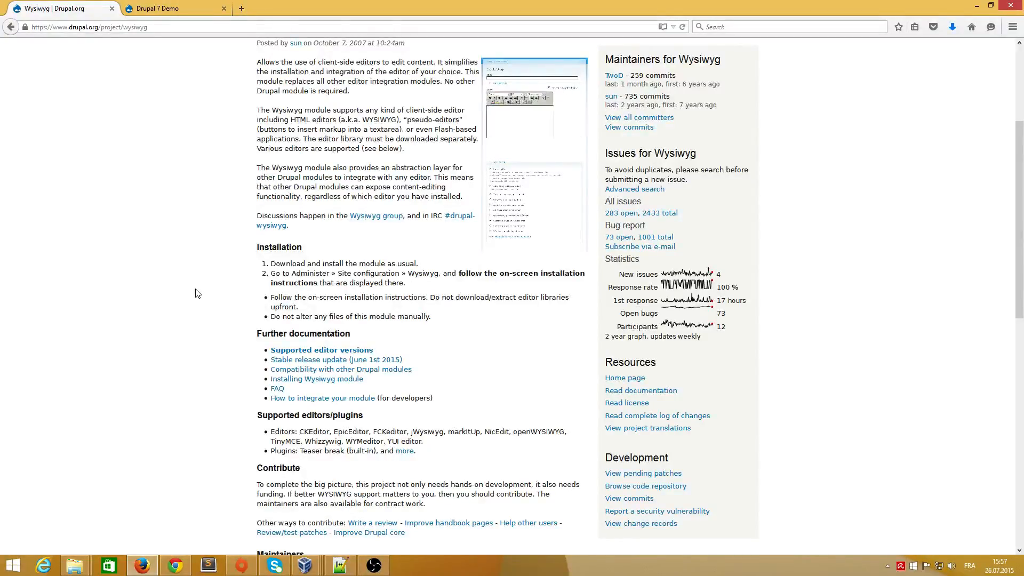
{"action": "scroll", "coordinate": [197, 294], "scroll_direction": "down", "scroll_amount": 2}
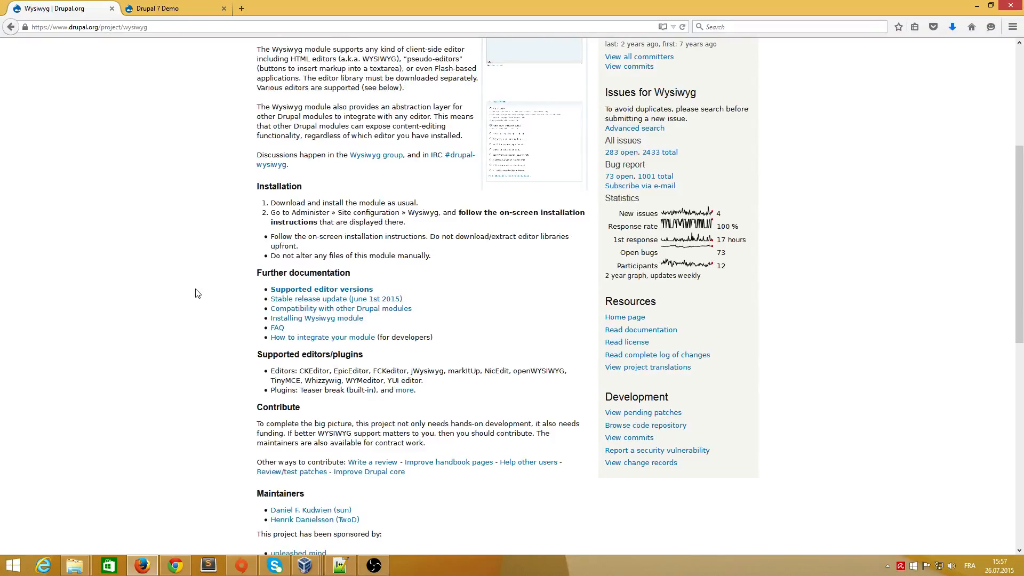
{"action": "scroll", "coordinate": [213, 305], "scroll_direction": "down", "scroll_amount": 2}
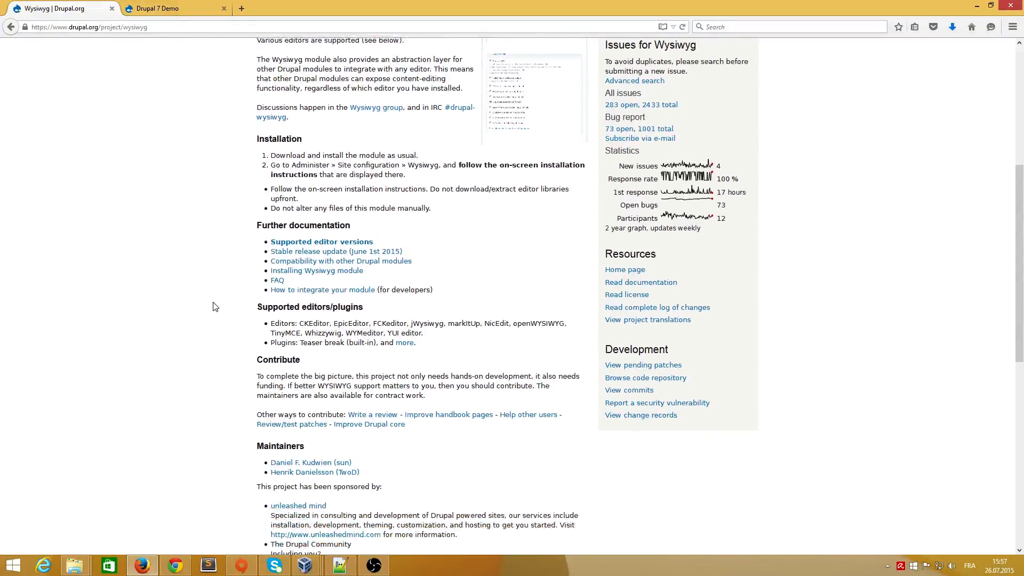
{"action": "scroll", "coordinate": [213, 306], "scroll_direction": "down", "scroll_amount": 10}
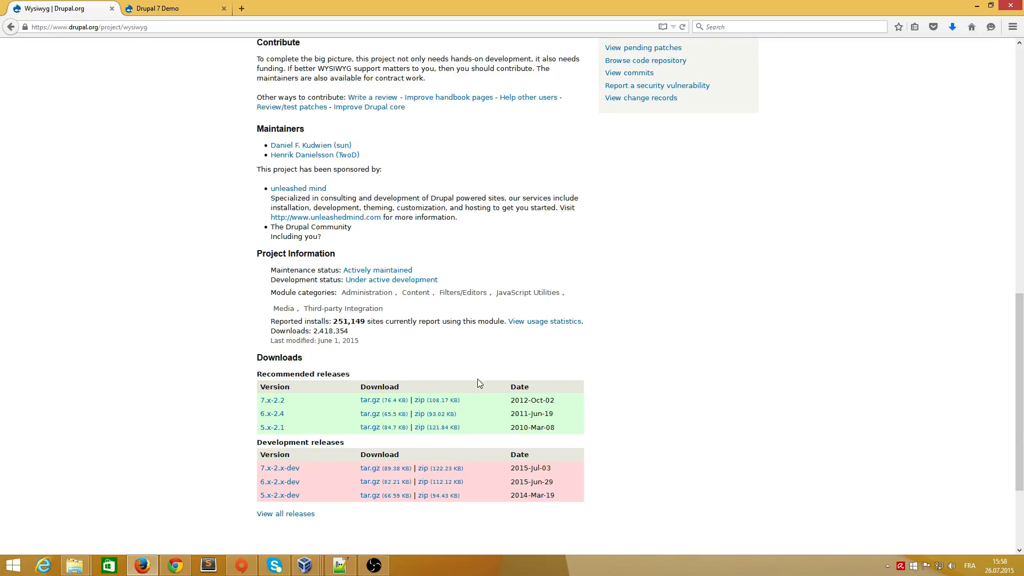
{"action": "left_click", "coordinate": [440, 399]}
{"action": "left_click", "coordinate": [655, 300]}
Download the 7.x-2.x-dev zip of the Wysiwyg module and compare its release date with that of 7.x-2.2.
{"action": "scroll", "coordinate": [671, 357], "scroll_direction": "down", "scroll_amount": 2}
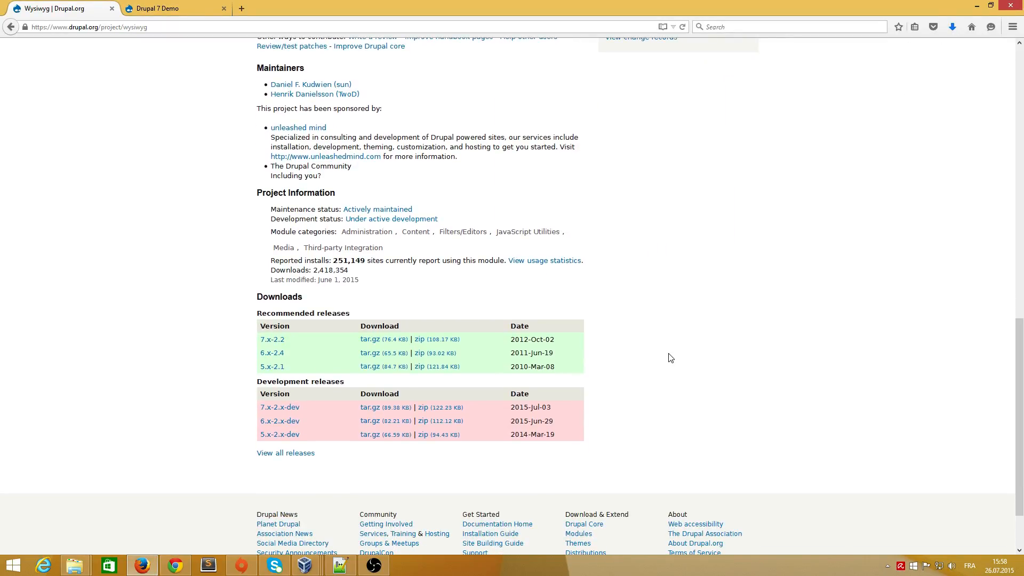
{"action": "left_click", "coordinate": [448, 409]}
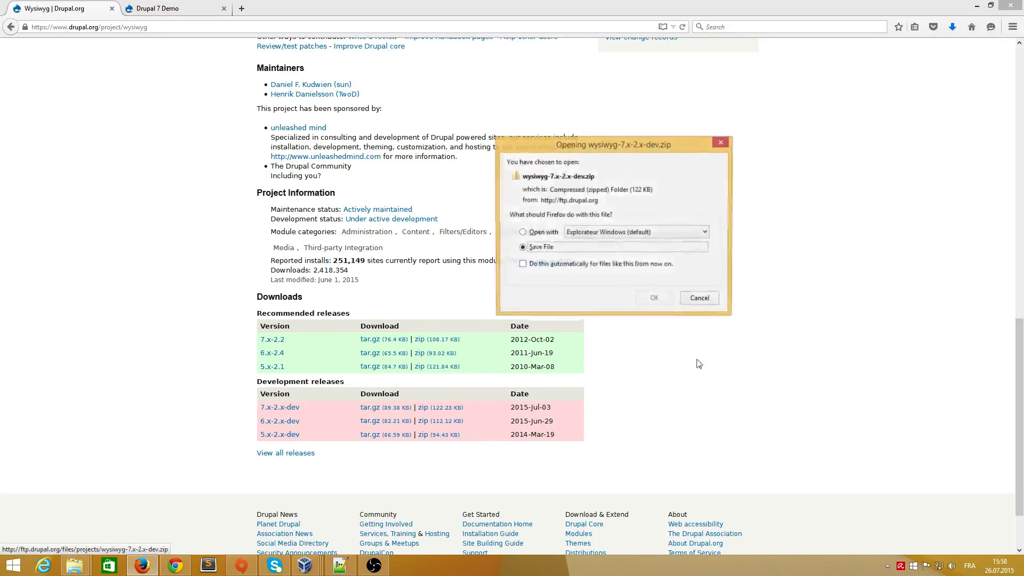
{"action": "left_click", "coordinate": [655, 300]}
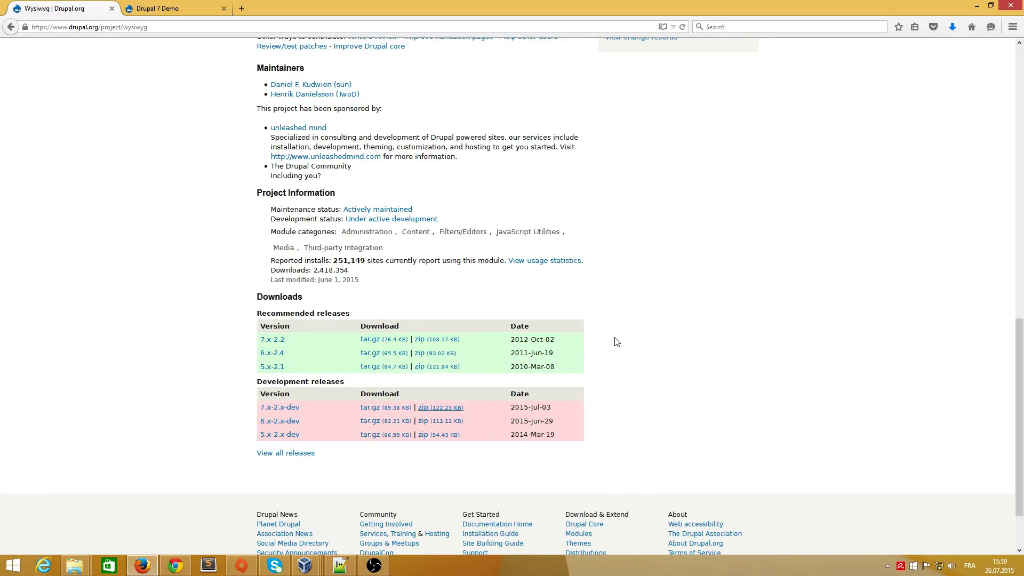
{"action": "left_click_drag", "start_coordinate": [558, 340], "coordinate": [515, 344]}
{"action": "left_click", "coordinate": [555, 407]}
{"action": "left_click_drag", "start_coordinate": [555, 408], "coordinate": [510, 409]}
{"action": "left_click", "coordinate": [480, 410]}
Switch to the Téléchargements folder in File Explorer and extract wysiwyg-7.x-2.2.zip into its own folder.
{"action": "left_click", "coordinate": [74, 565]}
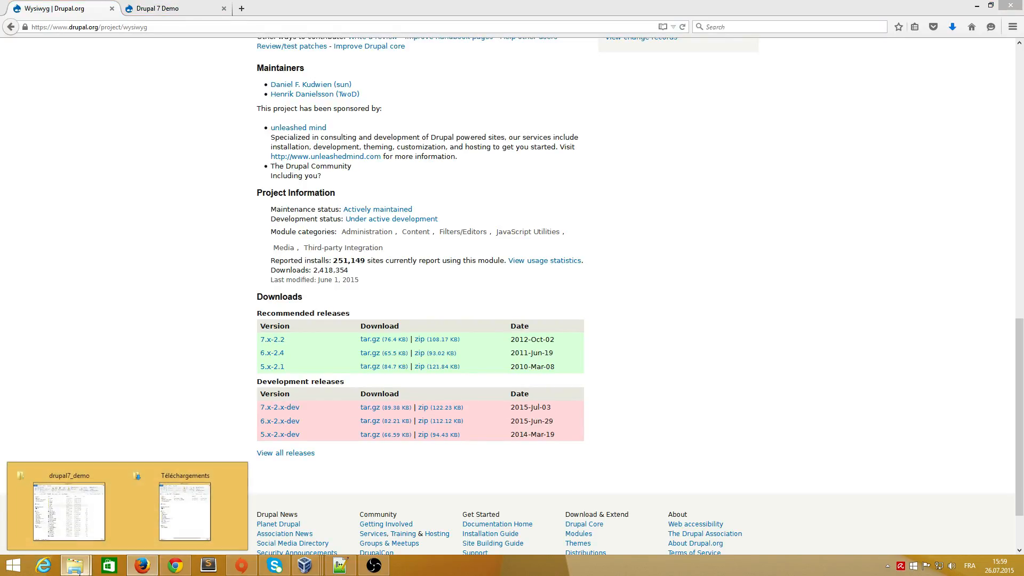
{"action": "left_click", "coordinate": [170, 531]}
{"action": "left_click", "coordinate": [763, 218]}
{"action": "left_click_drag", "start_coordinate": [784, 274], "coordinate": [748, 213]}
{"action": "right_click", "coordinate": [763, 219]}
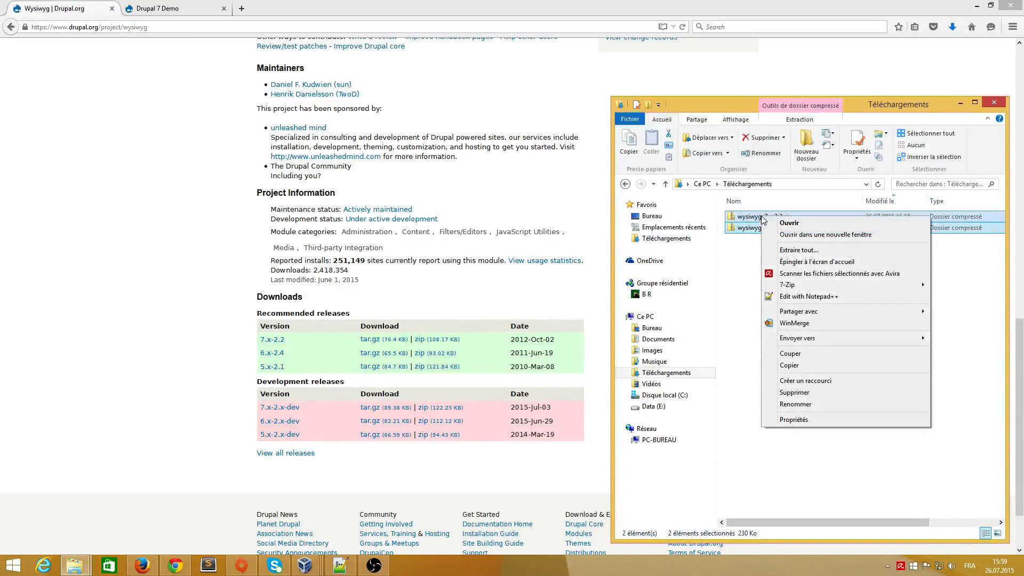
{"action": "left_click", "coordinate": [798, 249]}
{"action": "left_click", "coordinate": [601, 389]}
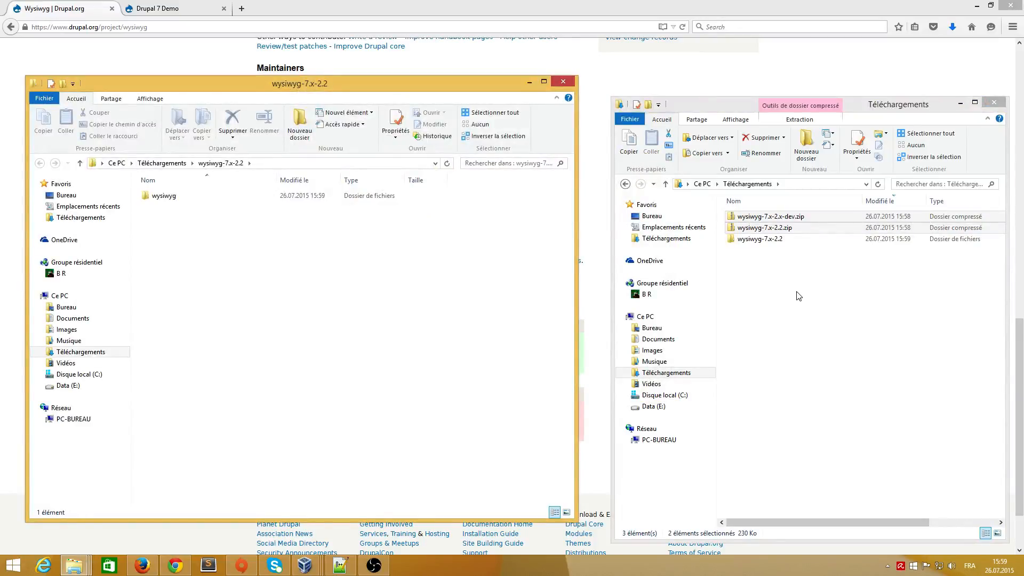
Extract wysiwyg-7.x-2.x-dev.zip into its own folder and close the windows showing the extracted files.
{"action": "left_click", "coordinate": [798, 217]}
{"action": "right_click", "coordinate": [798, 217]}
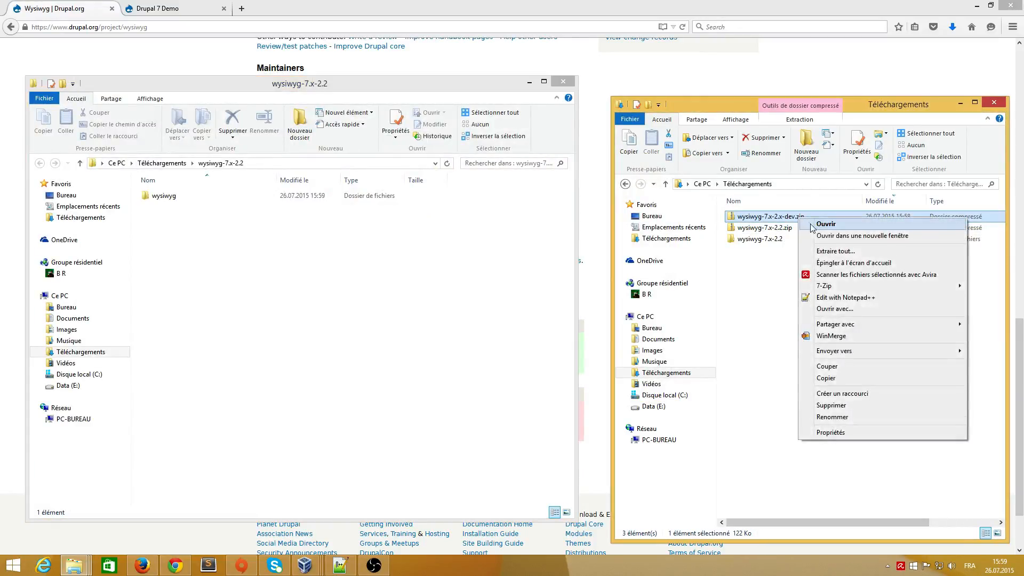
{"action": "left_click", "coordinate": [887, 252]}
{"action": "left_click", "coordinate": [610, 387]}
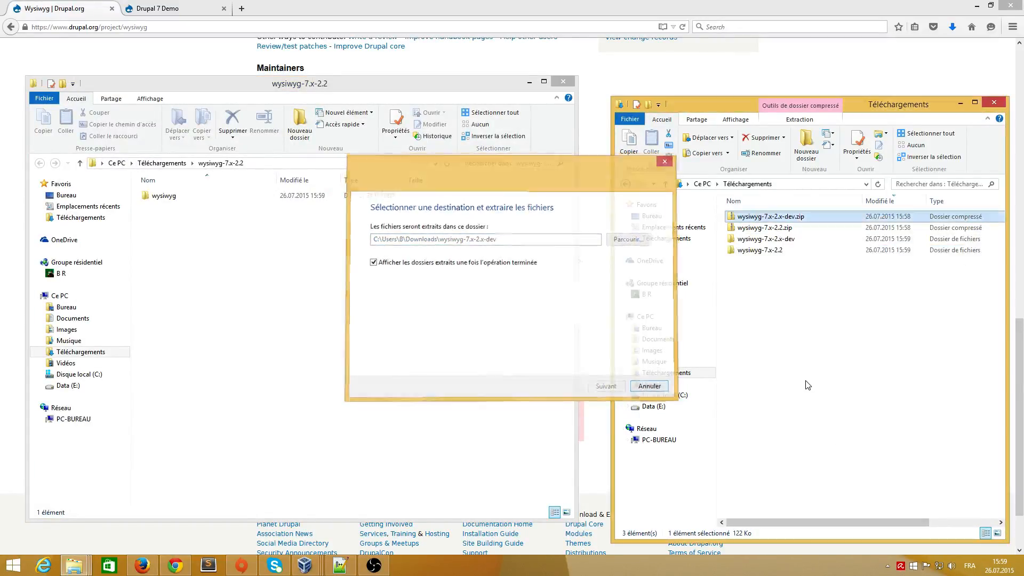
{"action": "left_click", "coordinate": [582, 98]}
{"action": "left_click", "coordinate": [565, 82]}
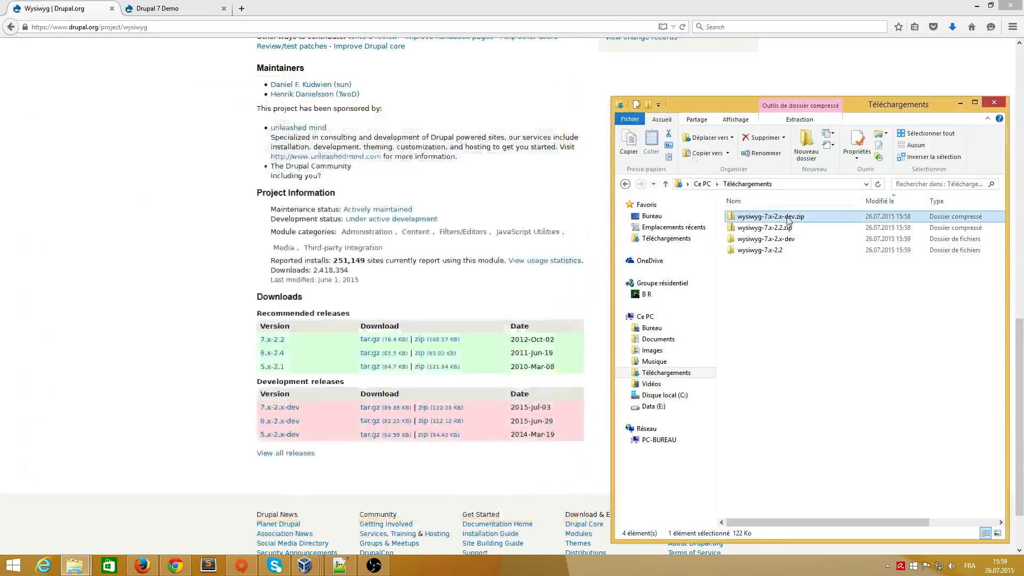
Delete the two downloaded Wysiwyg zip archives from the Téléchargements folder.
{"action": "left_click", "coordinate": [784, 228]}
{"action": "left_click", "coordinate": [780, 218], "text": "ctrl"}
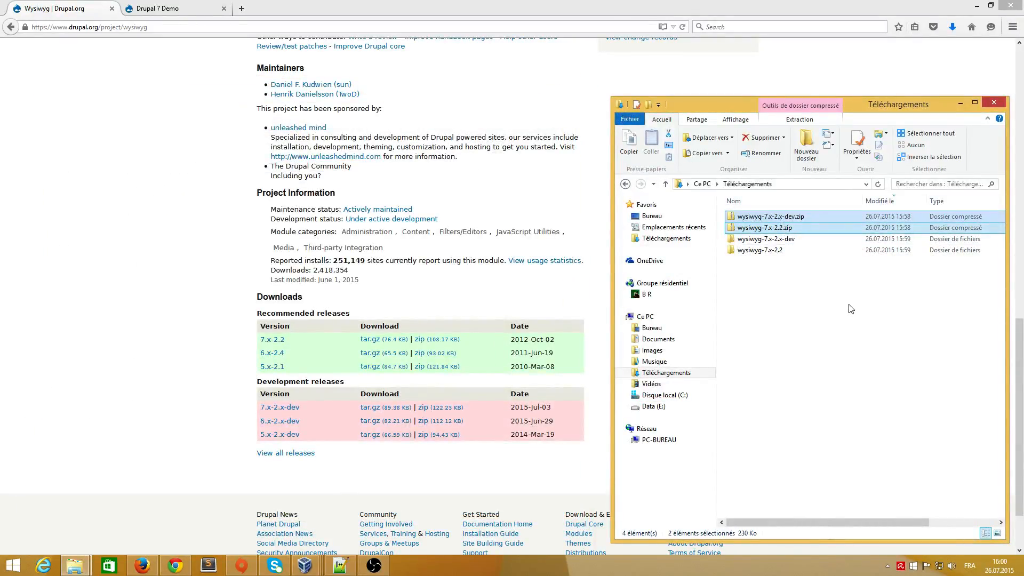
{"action": "key", "text": "Delete"}
Copy the wysiwyg folder from wysiwyg-7.x-2.2 into the sites/all/modules folder of drupal7_demo.
{"action": "double_click", "coordinate": [768, 228]}
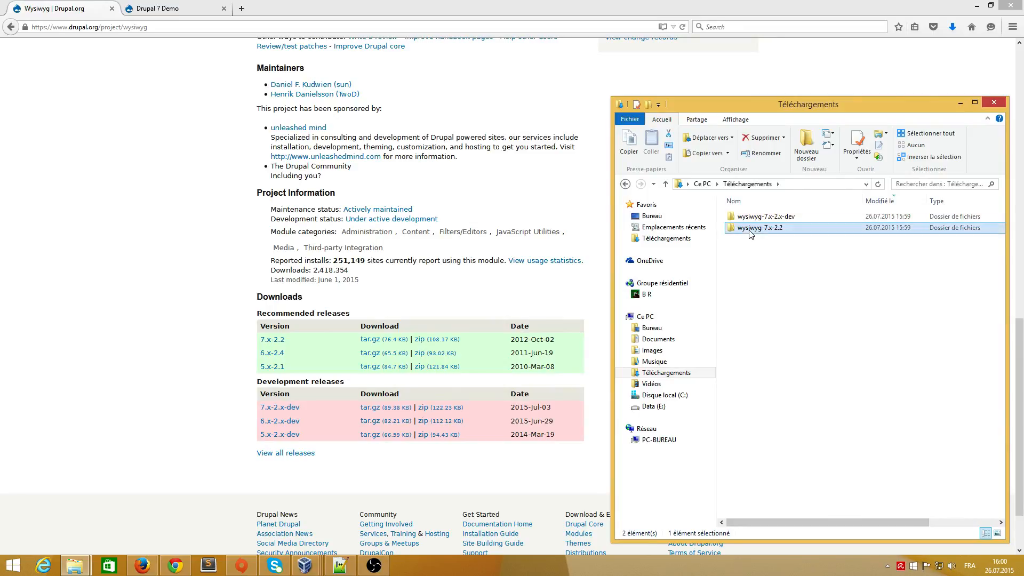
{"action": "mouse_move", "coordinate": [74, 566]}
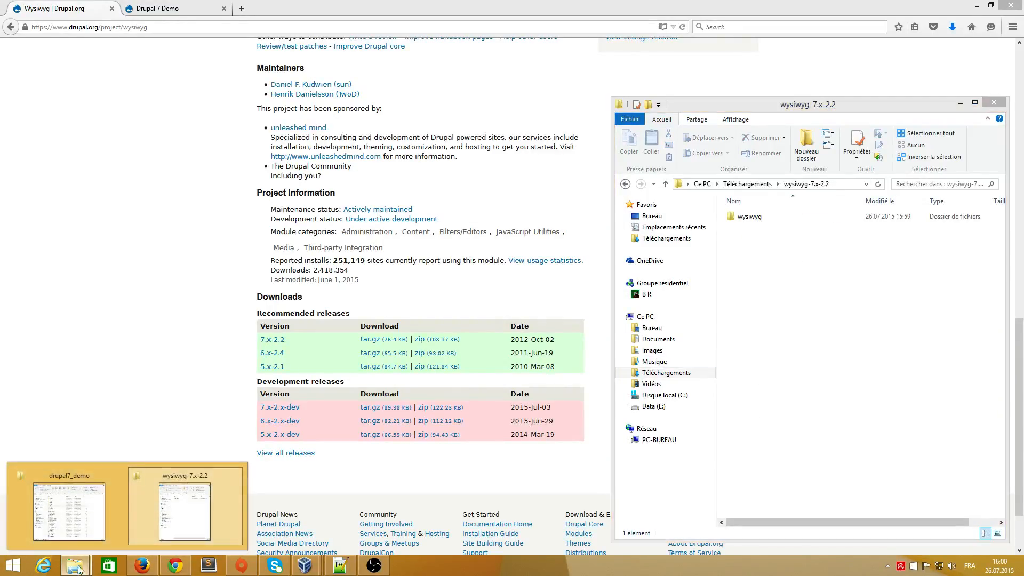
{"action": "left_click", "coordinate": [73, 530]}
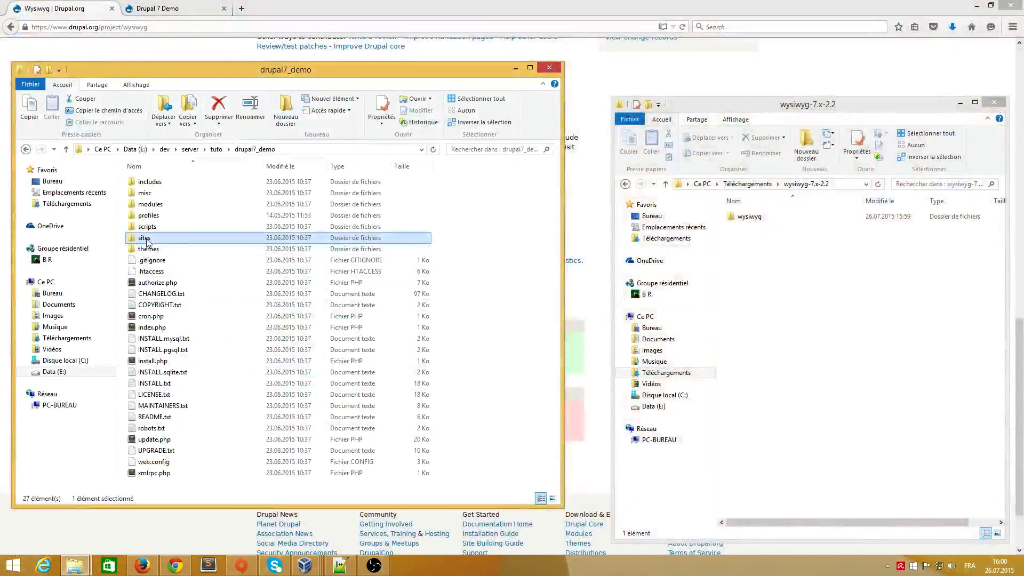
{"action": "double_click", "coordinate": [198, 239]}
{"action": "double_click", "coordinate": [155, 181]}
{"action": "left_click", "coordinate": [148, 211]}
{"action": "left_click", "coordinate": [151, 194]}
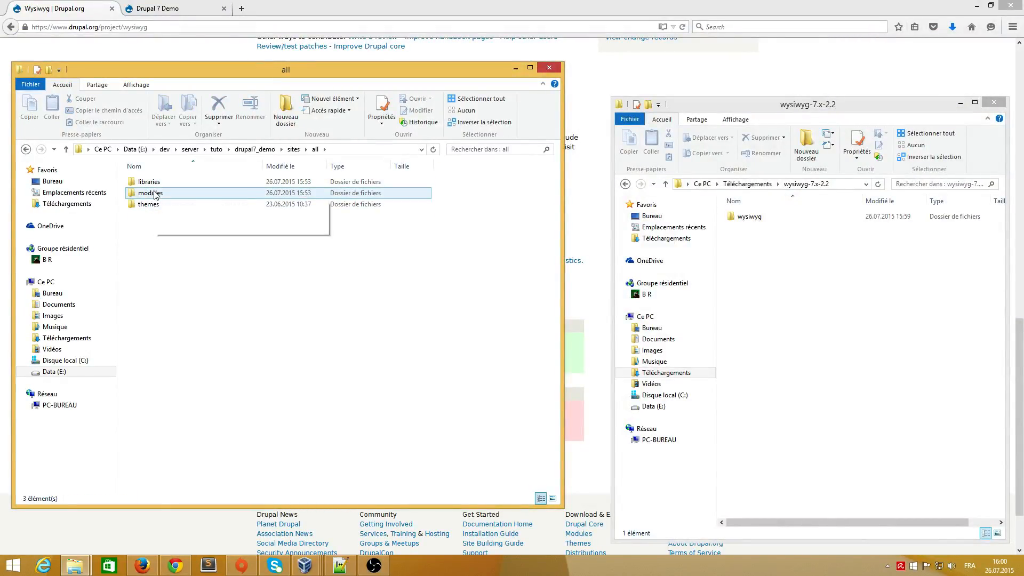
{"action": "double_click", "coordinate": [154, 194]}
{"action": "left_click", "coordinate": [747, 219]}
{"action": "left_click_drag", "start_coordinate": [747, 220], "coordinate": [259, 393]}
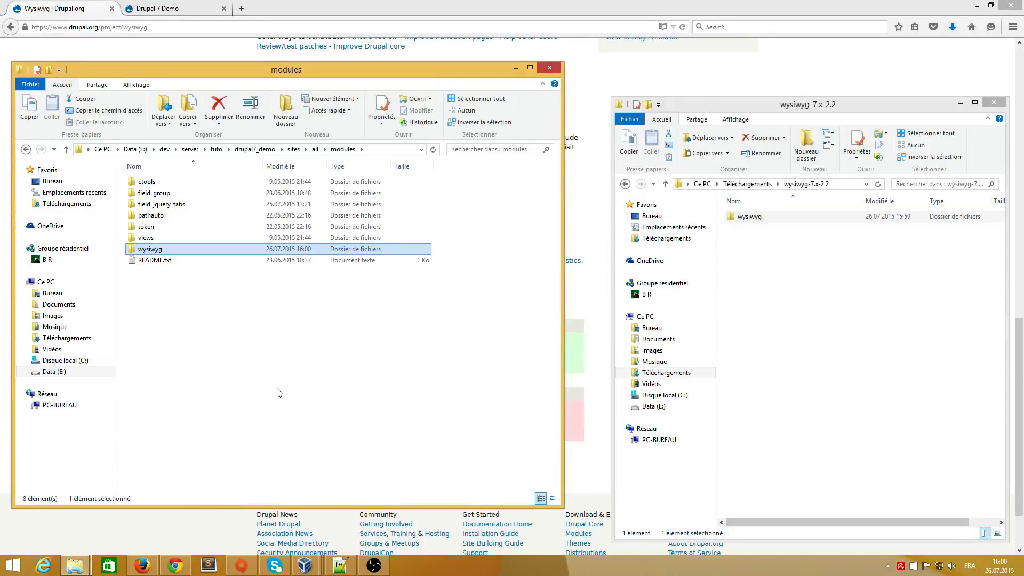
Switch to the Drupal 7 Demo site in the browser and open the Mars article for editing.
{"action": "left_click", "coordinate": [165, 8]}
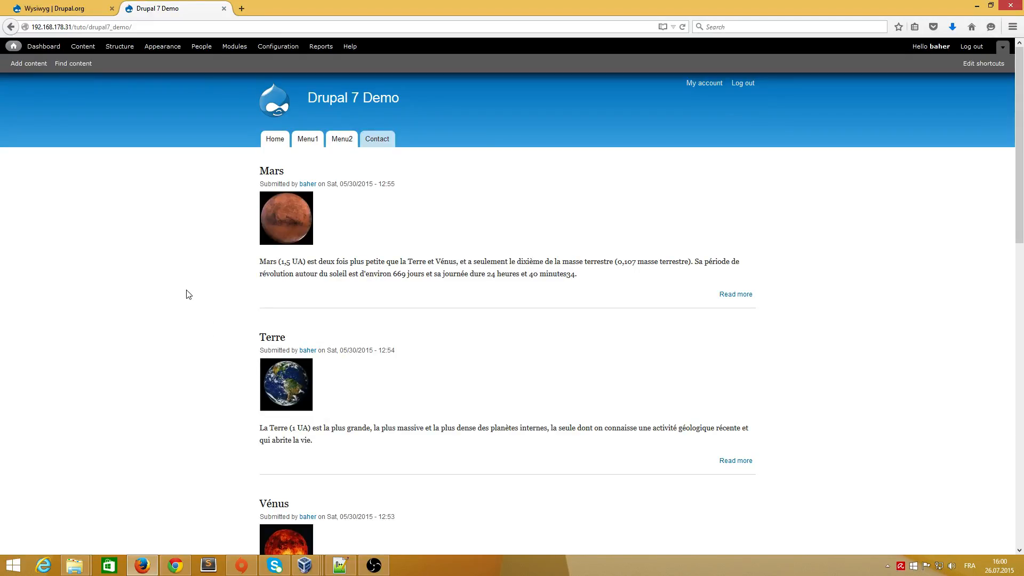
{"action": "left_click", "coordinate": [738, 297]}
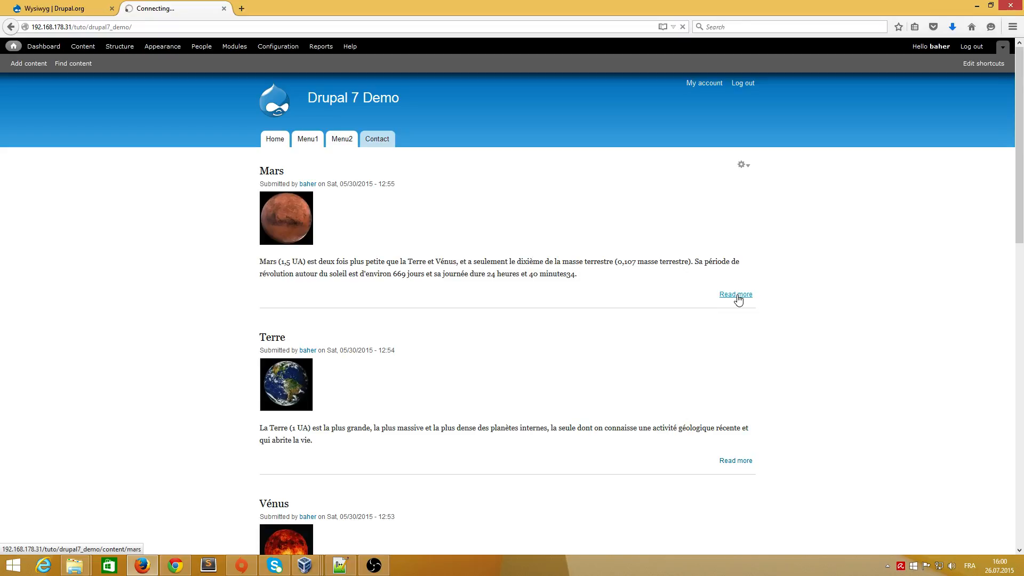
{"action": "scroll", "coordinate": [338, 255], "scroll_direction": "down", "scroll_amount": 2}
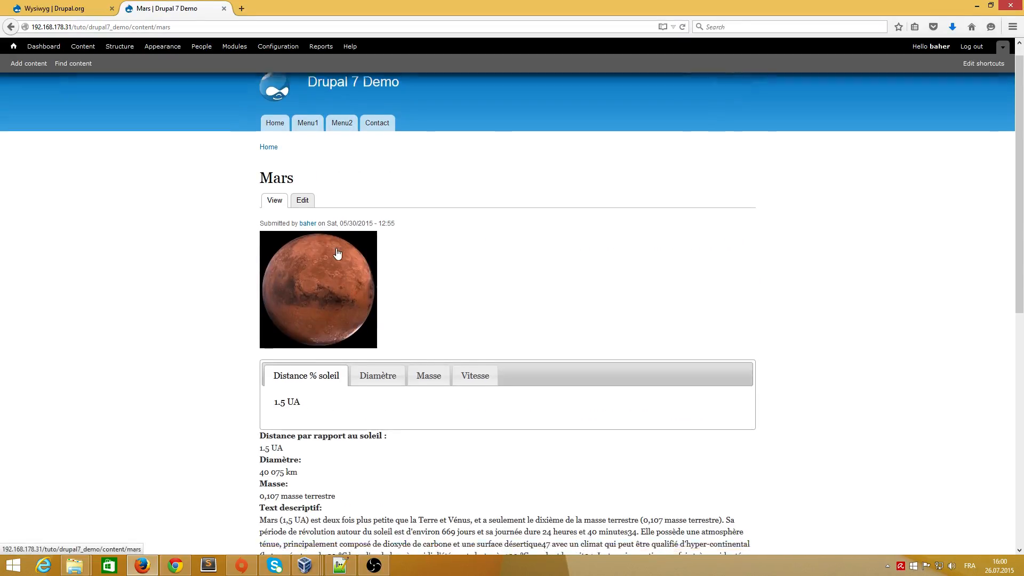
{"action": "scroll", "coordinate": [338, 255], "scroll_direction": "up", "scroll_amount": 2}
{"action": "left_click", "coordinate": [304, 217]}
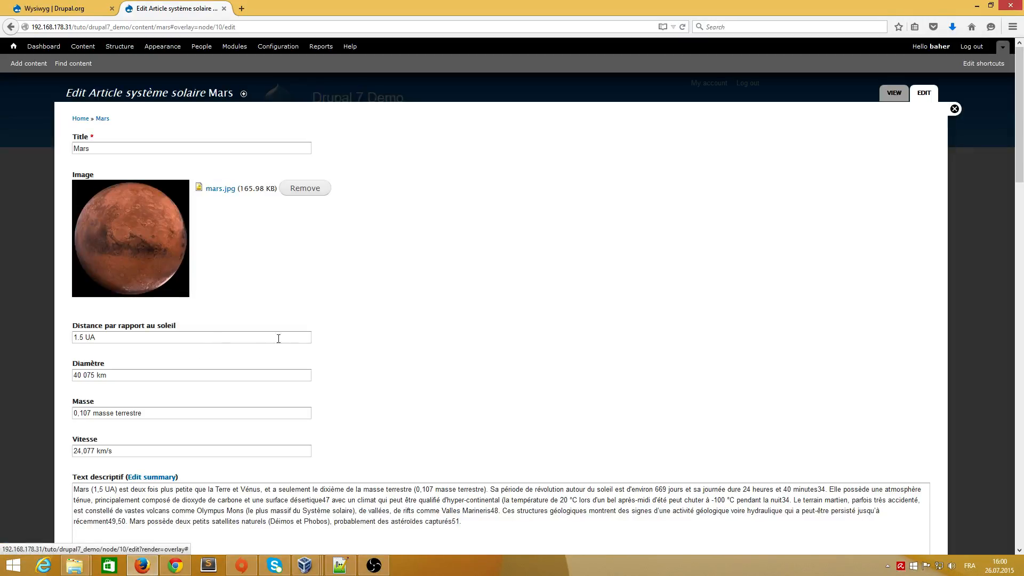
Examine the Mars article's edit form, especially the Text descriptif field and its text format options.
{"action": "scroll", "coordinate": [381, 341], "scroll_direction": "down", "scroll_amount": 4}
{"action": "scroll", "coordinate": [381, 340], "scroll_direction": "up", "scroll_amount": 4}
{"action": "scroll", "coordinate": [380, 340], "scroll_direction": "down", "scroll_amount": 4}
{"action": "scroll", "coordinate": [276, 368], "scroll_direction": "up", "scroll_amount": 2}
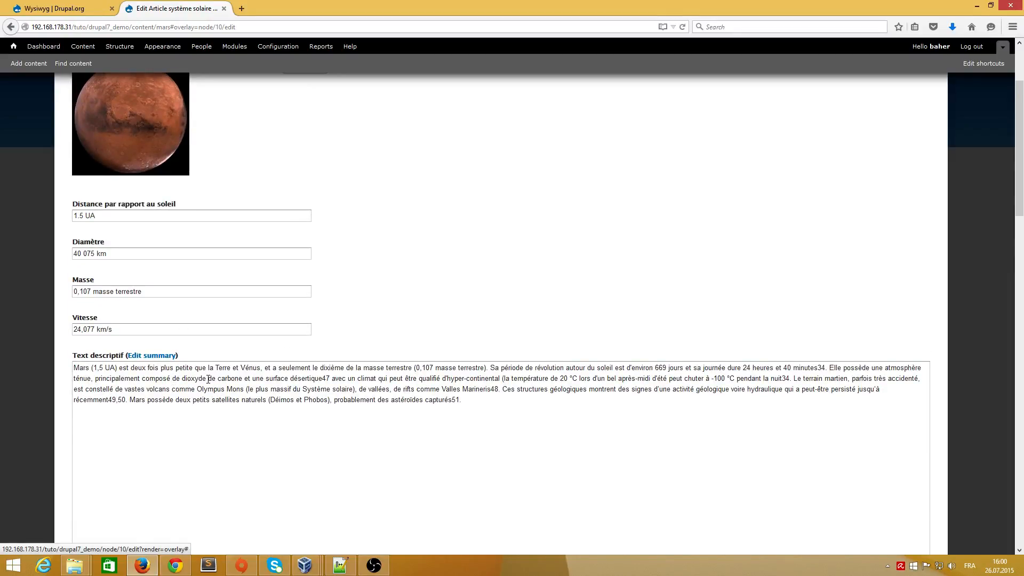
{"action": "scroll", "coordinate": [208, 379], "scroll_direction": "down", "scroll_amount": 1}
{"action": "left_click", "coordinate": [311, 379]}
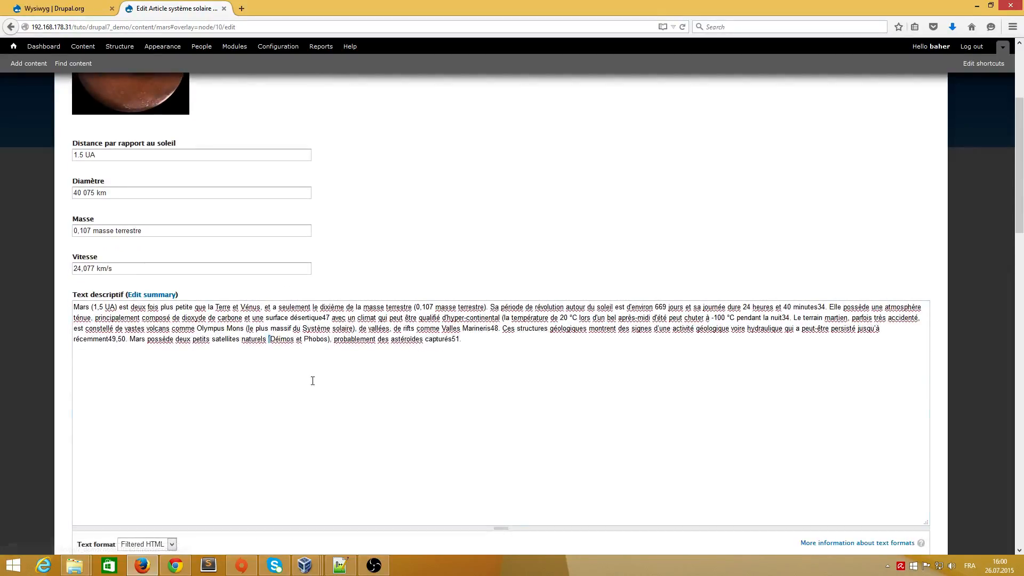
{"action": "left_click", "coordinate": [271, 339]}
{"action": "scroll", "coordinate": [213, 416], "scroll_direction": "down", "scroll_amount": 2}
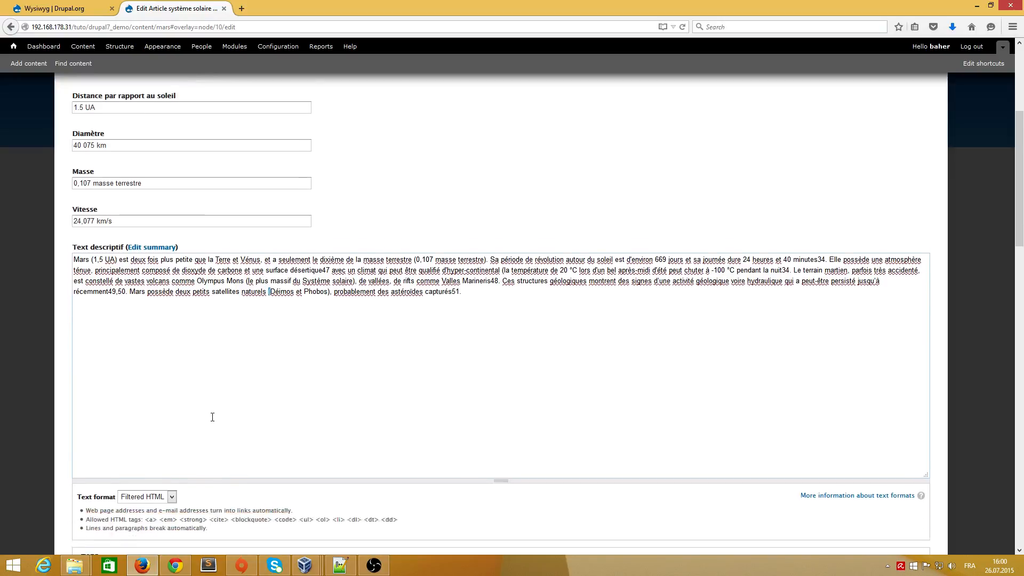
Try the Full HTML text format on the Text descriptif field and check whether an editor is available.
{"action": "left_click", "coordinate": [171, 426]}
{"action": "left_click", "coordinate": [161, 444]}
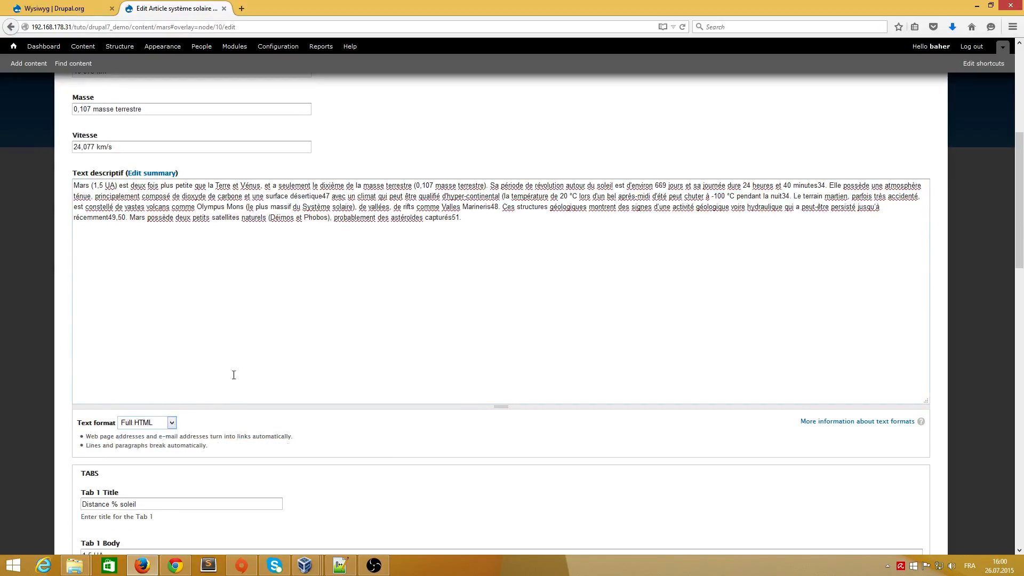
{"action": "scroll", "coordinate": [225, 379], "scroll_direction": "up", "scroll_amount": 4}
{"action": "left_click", "coordinate": [269, 472]}
{"action": "scroll", "coordinate": [269, 472], "scroll_direction": "down", "scroll_amount": 3}
{"action": "scroll", "coordinate": [329, 452], "scroll_direction": "up", "scroll_amount": 3}
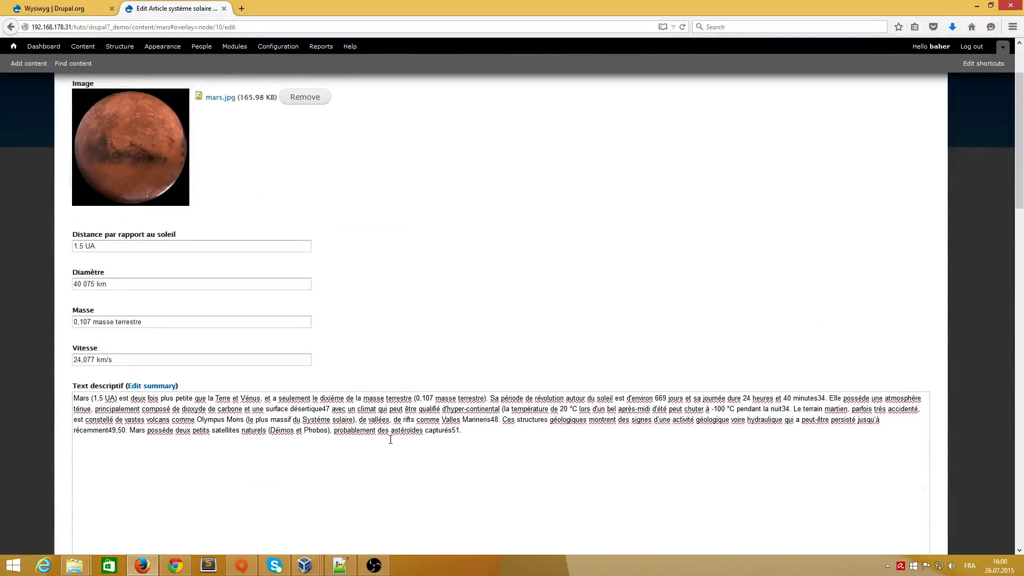
Enable the Wysiwyg module in the site's module list and save the configuration.
{"action": "left_click", "coordinate": [235, 49]}
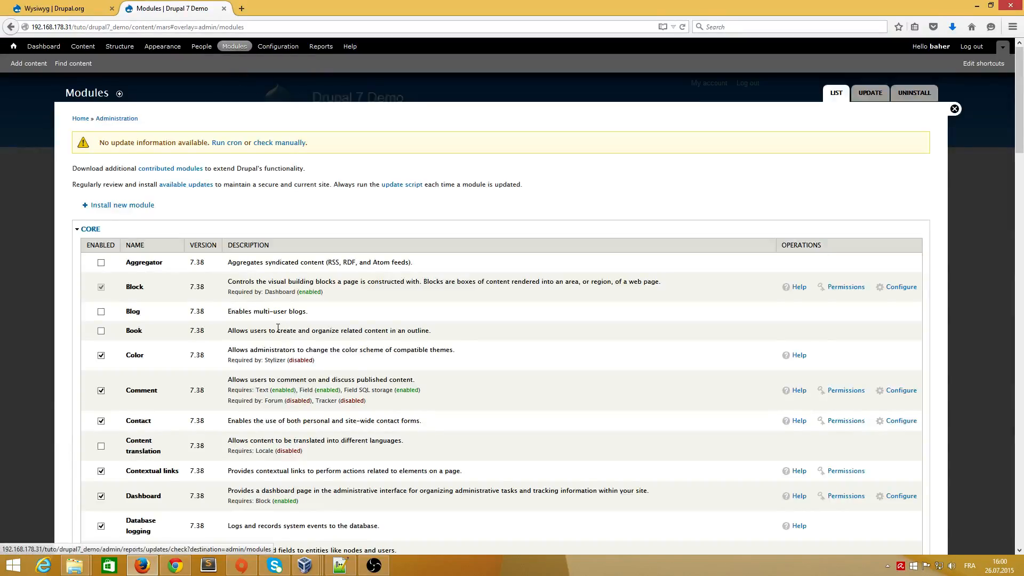
{"action": "scroll", "coordinate": [237, 419], "scroll_direction": "down", "scroll_amount": 10}
{"action": "scroll", "coordinate": [237, 420], "scroll_direction": "down", "scroll_amount": 8}
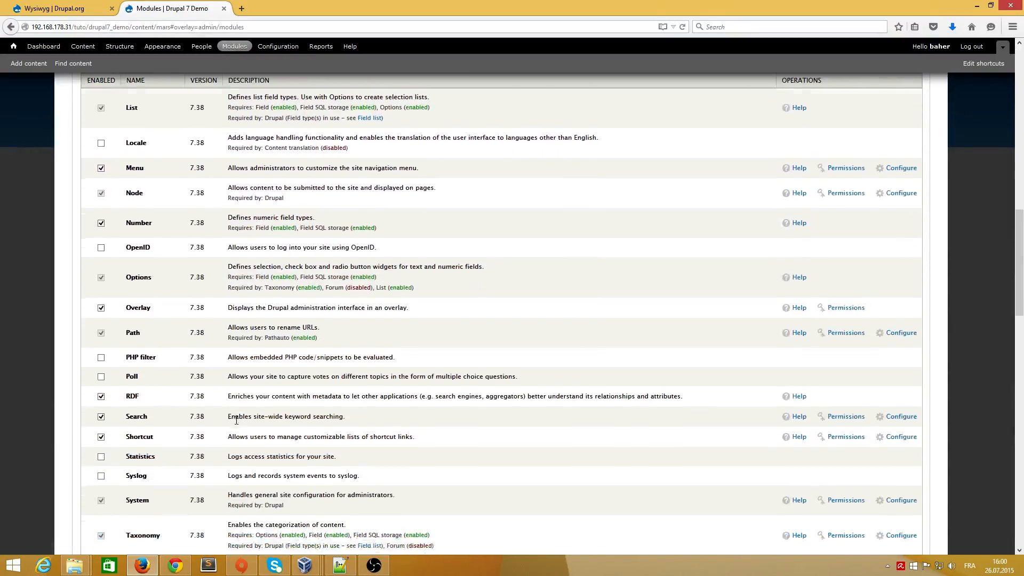
{"action": "scroll", "coordinate": [235, 426], "scroll_direction": "down", "scroll_amount": 10}
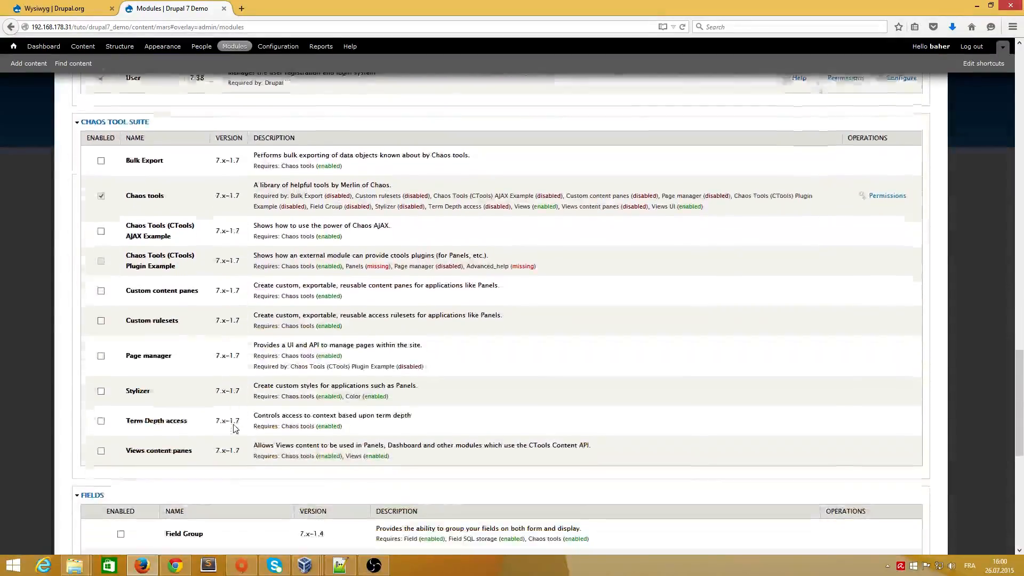
{"action": "scroll", "coordinate": [233, 425], "scroll_direction": "down", "scroll_amount": 2}
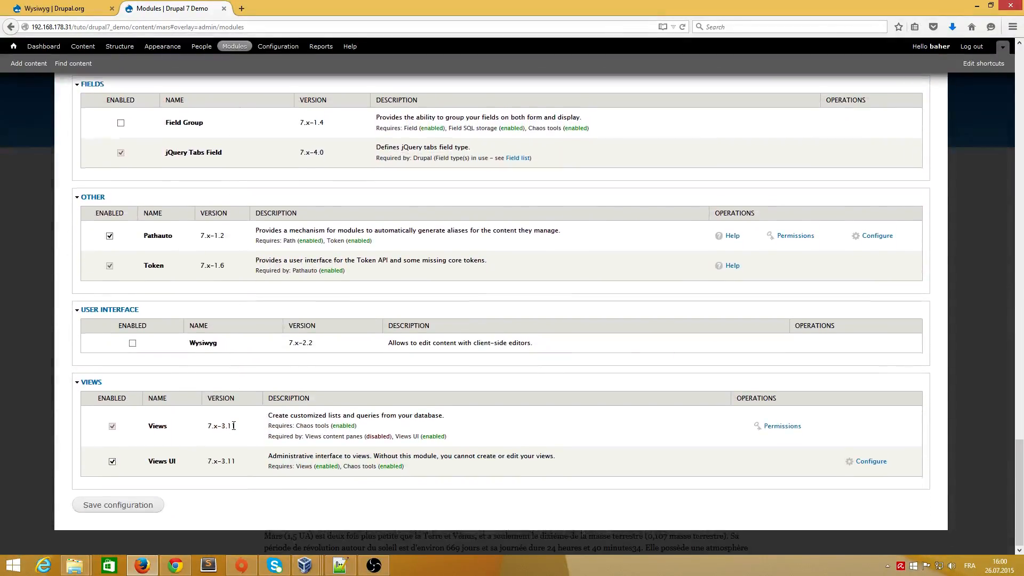
{"action": "left_click", "coordinate": [132, 343]}
{"action": "left_click", "coordinate": [112, 508]}
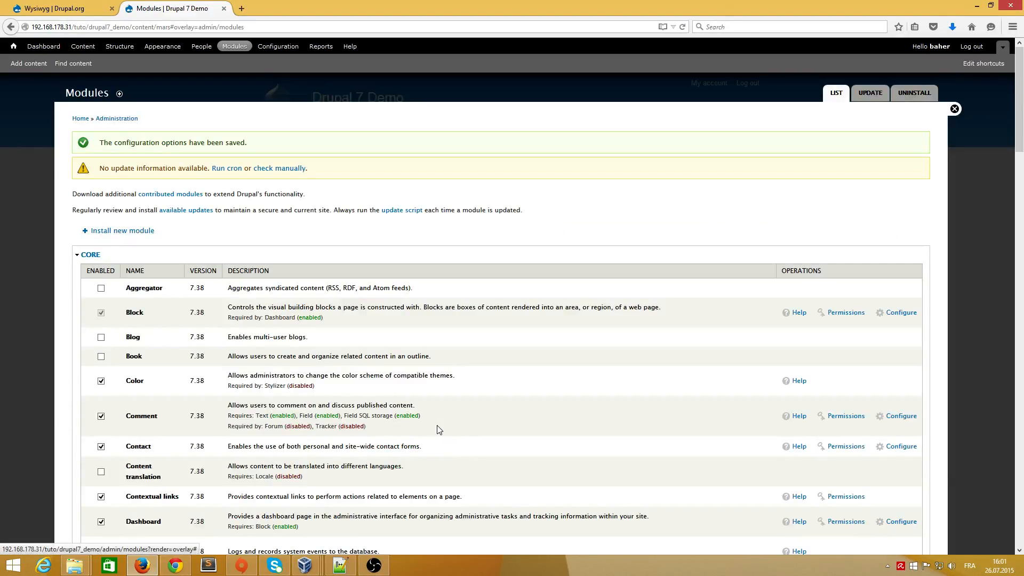
Open the Wysiwyg profiles configuration and examine the installation instructions for the supported editor libraries.
{"action": "left_click", "coordinate": [278, 46]}
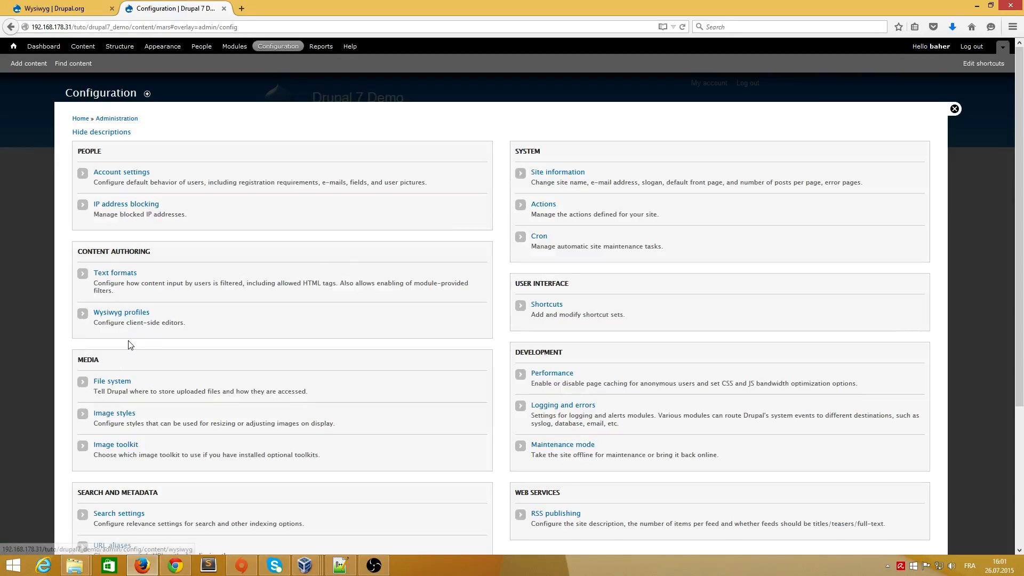
{"action": "left_click", "coordinate": [114, 315]}
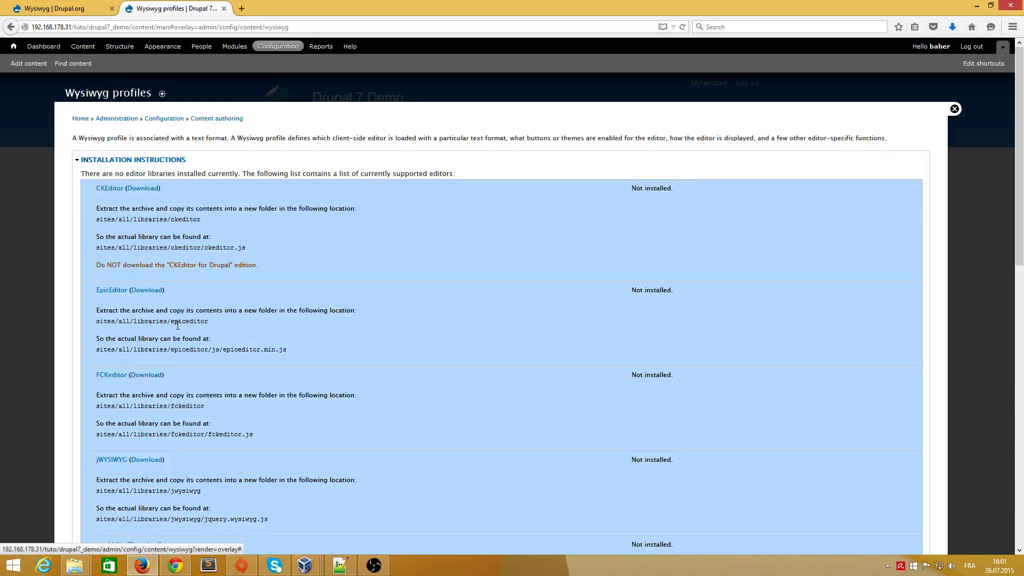
{"action": "scroll", "coordinate": [207, 221], "scroll_direction": "down", "scroll_amount": 8}
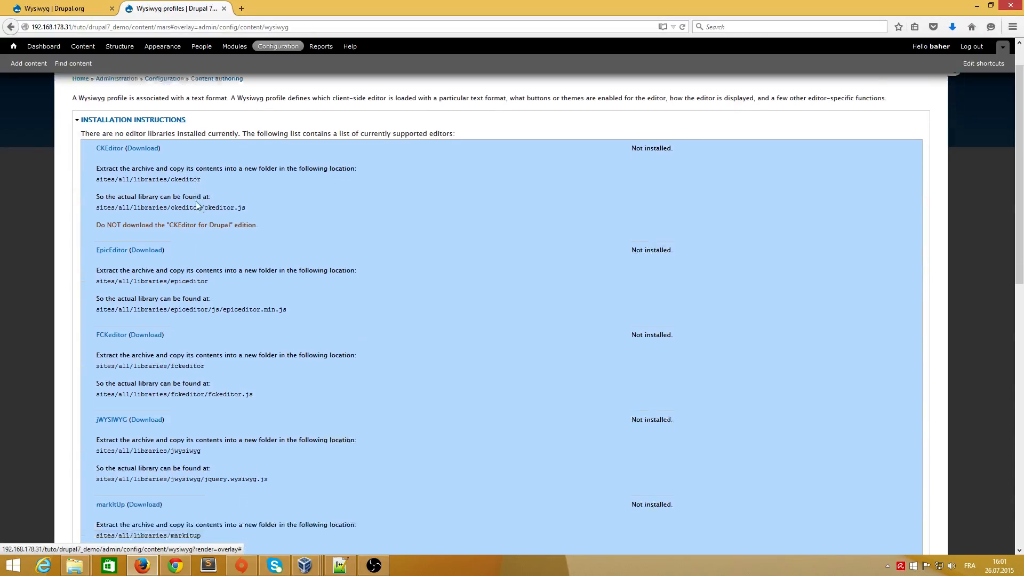
{"action": "scroll", "coordinate": [216, 299], "scroll_direction": "up", "scroll_amount": 5}
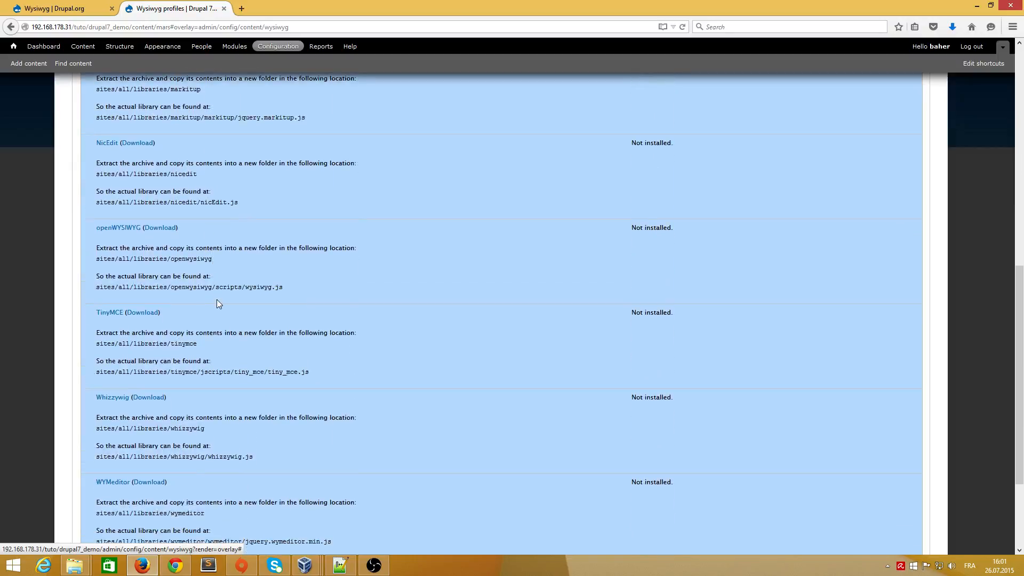
{"action": "scroll", "coordinate": [218, 300], "scroll_direction": "up", "scroll_amount": 4}
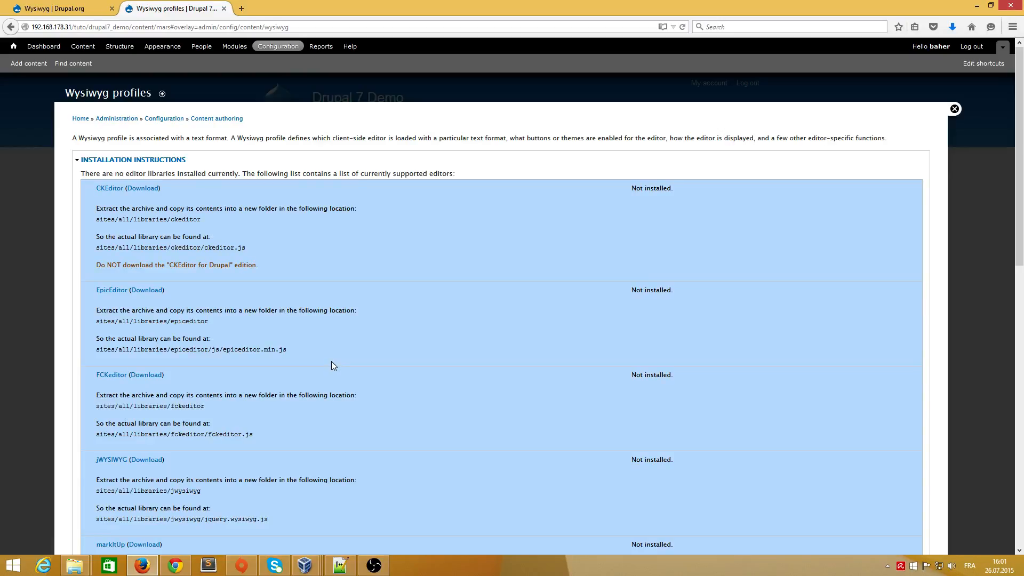
{"action": "scroll", "coordinate": [332, 360], "scroll_direction": "down", "scroll_amount": 1}
{"action": "scroll", "coordinate": [332, 361], "scroll_direction": "up", "scroll_amount": 1}
{"action": "scroll", "coordinate": [149, 307], "scroll_direction": "down", "scroll_amount": 5}
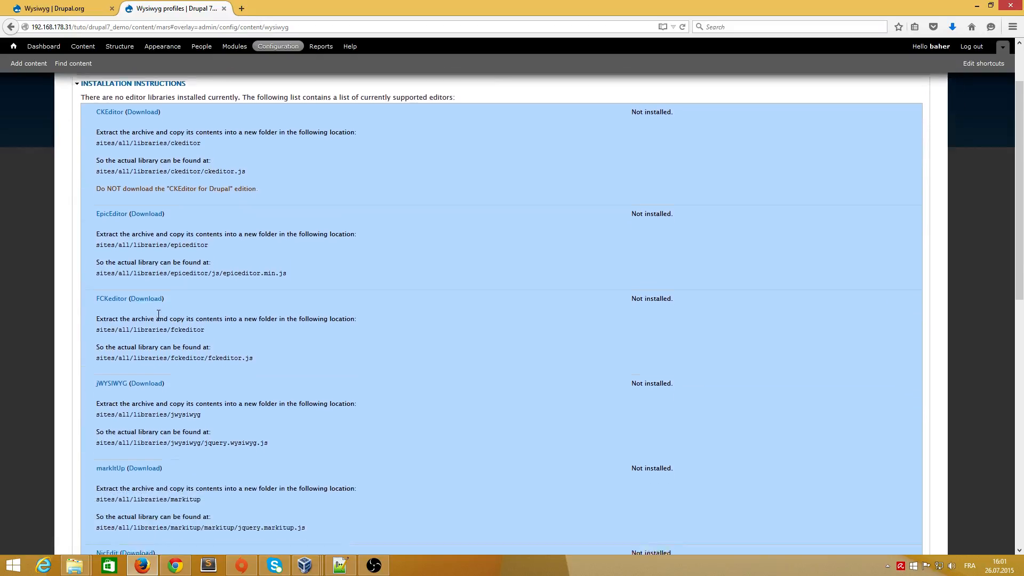
{"action": "scroll", "coordinate": [158, 313], "scroll_direction": "down", "scroll_amount": 4}
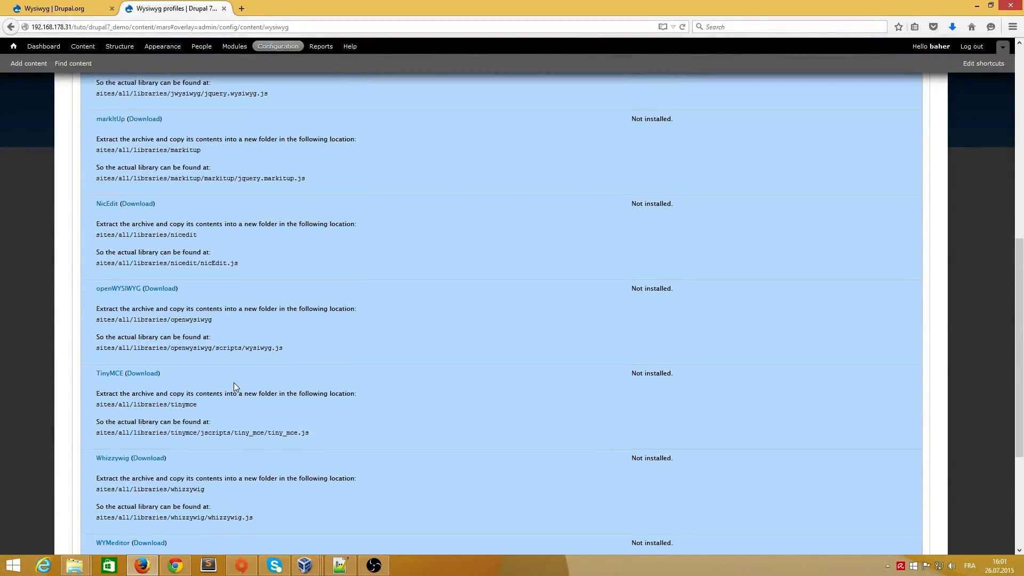
{"action": "scroll", "coordinate": [234, 382], "scroll_direction": "down", "scroll_amount": 1}
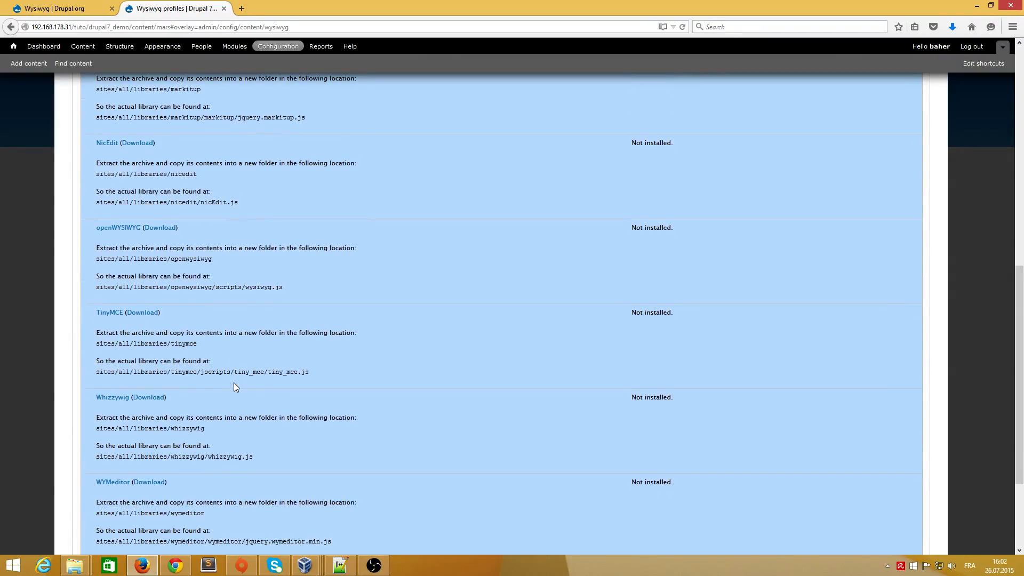
{"action": "scroll", "coordinate": [233, 383], "scroll_direction": "up", "scroll_amount": 9}
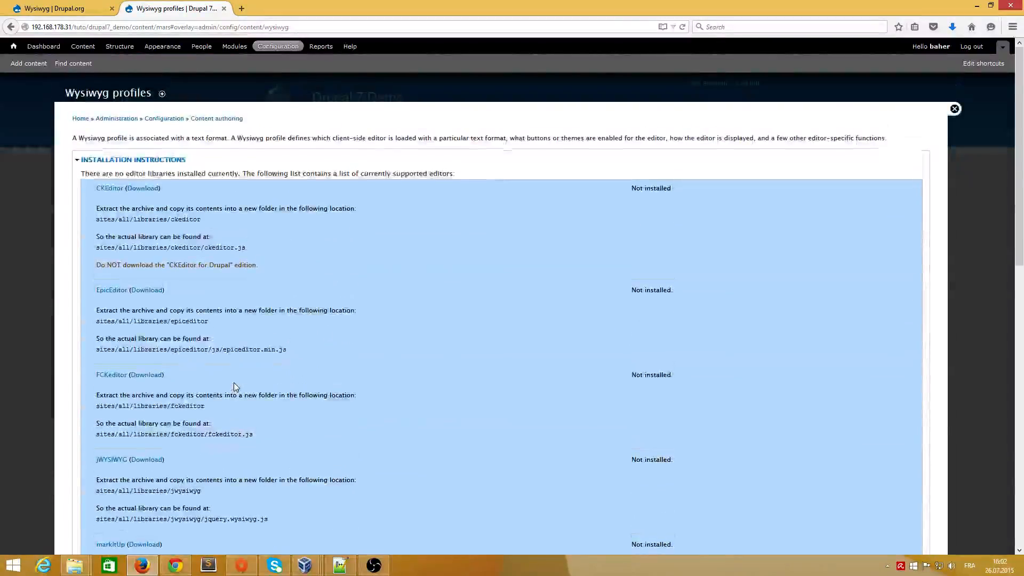
Open the CKEditor download page in a new tab and save the Full Package archive, ckeditor_4.5.1_full.zip.
{"action": "right_click", "coordinate": [139, 189]}
{"action": "left_click", "coordinate": [186, 196]}
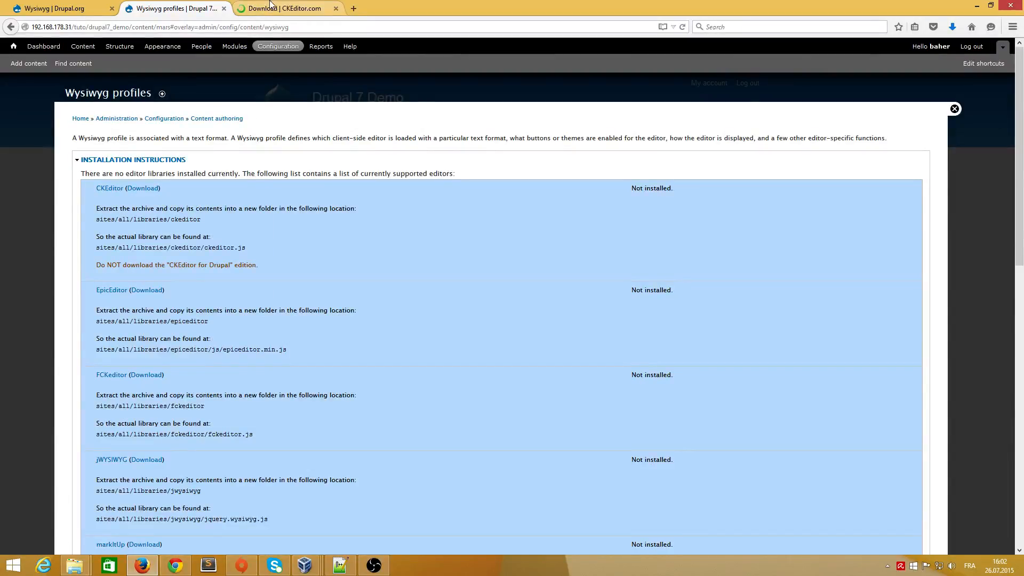
{"action": "left_click", "coordinate": [282, 9]}
{"action": "left_click", "coordinate": [619, 249]}
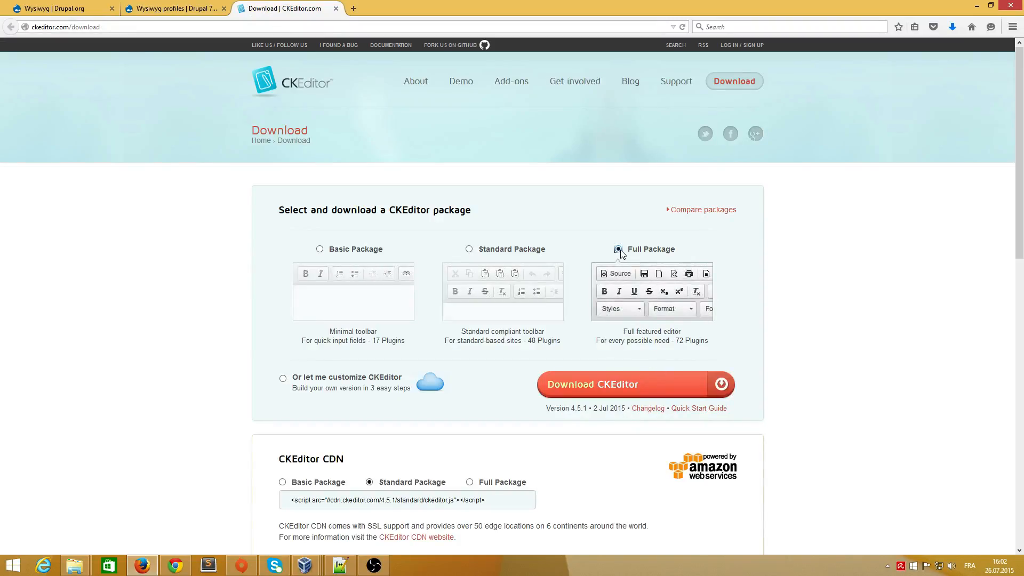
{"action": "left_click", "coordinate": [586, 390]}
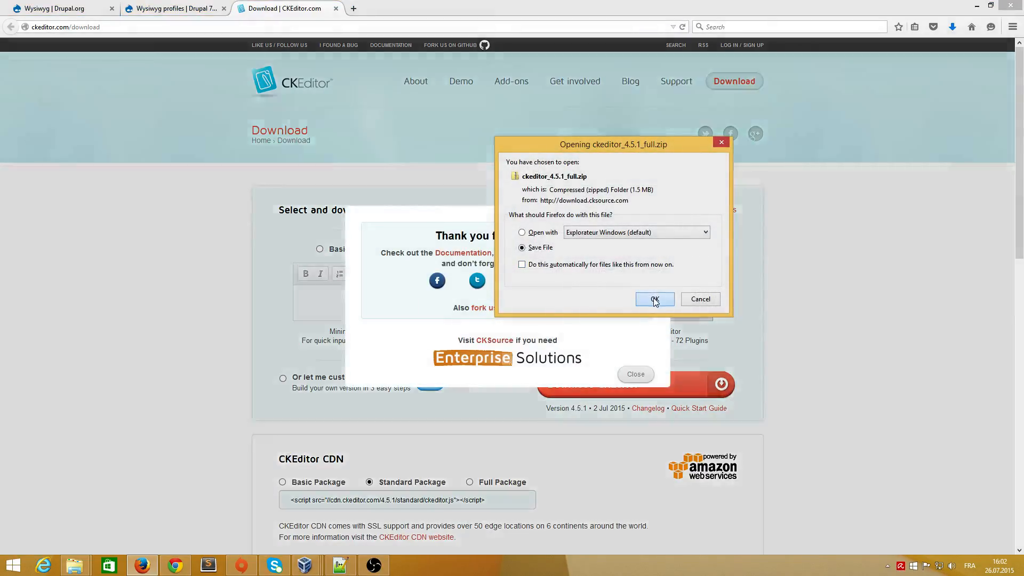
{"action": "left_click", "coordinate": [655, 300]}
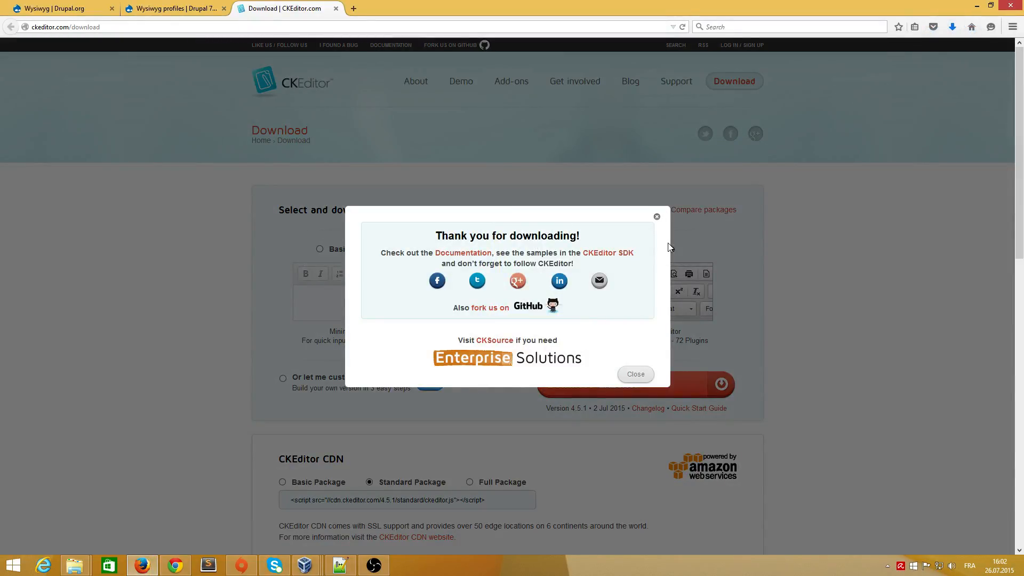
{"action": "left_click", "coordinate": [658, 219]}
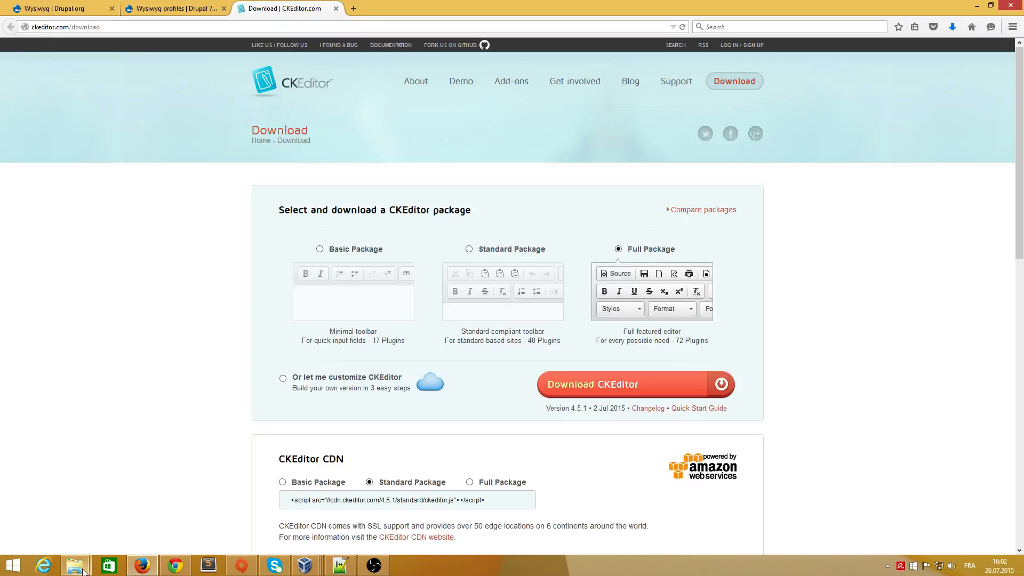
Switch to File Explorer and extract ckeditor_4.5.1_full.zip in the Téléchargements folder, closing the extracted folder's window.
{"action": "mouse_move", "coordinate": [80, 570]}
{"action": "left_click", "coordinate": [180, 523]}
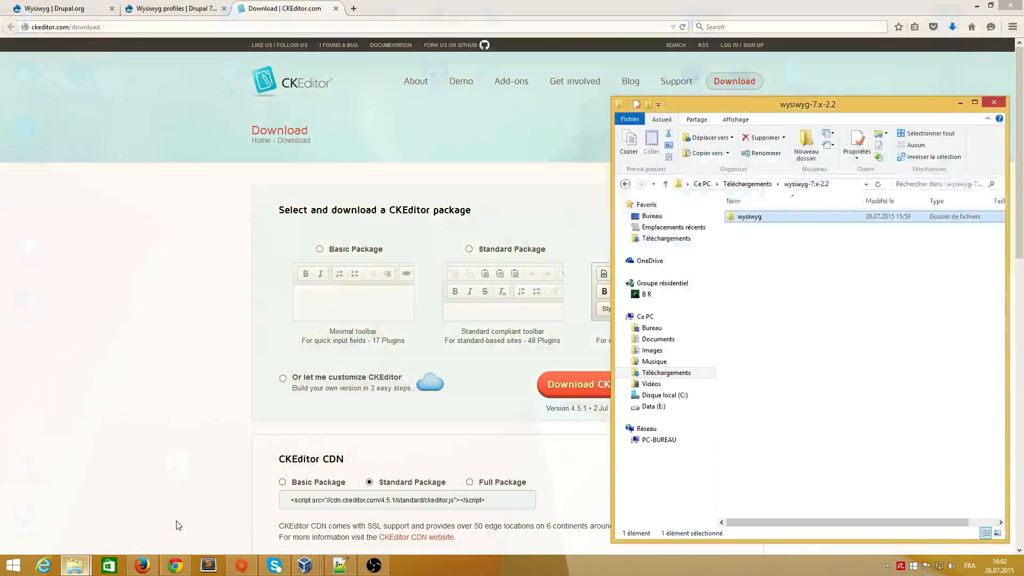
{"action": "left_click", "coordinate": [702, 183]}
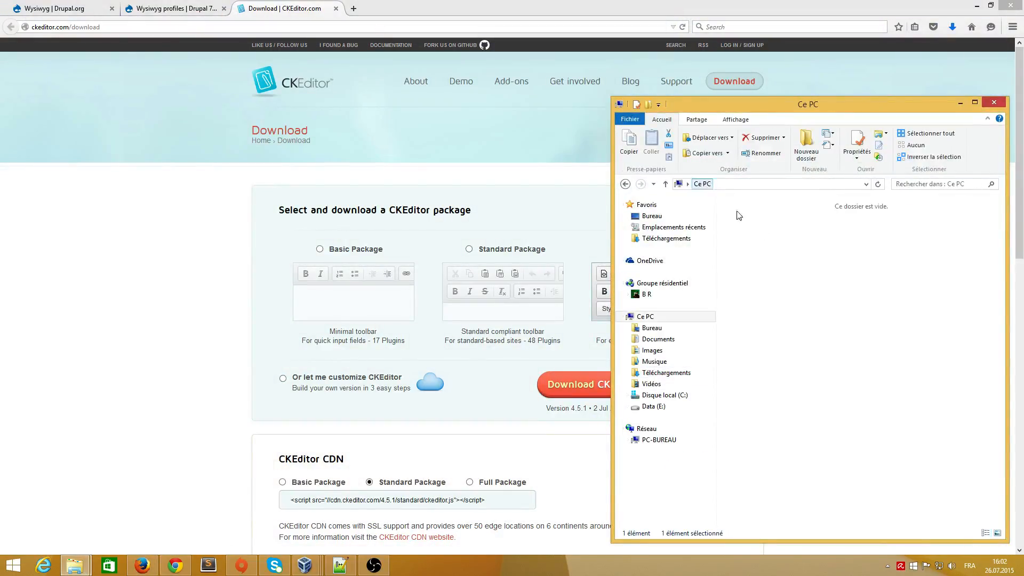
{"action": "left_click", "coordinate": [625, 183]}
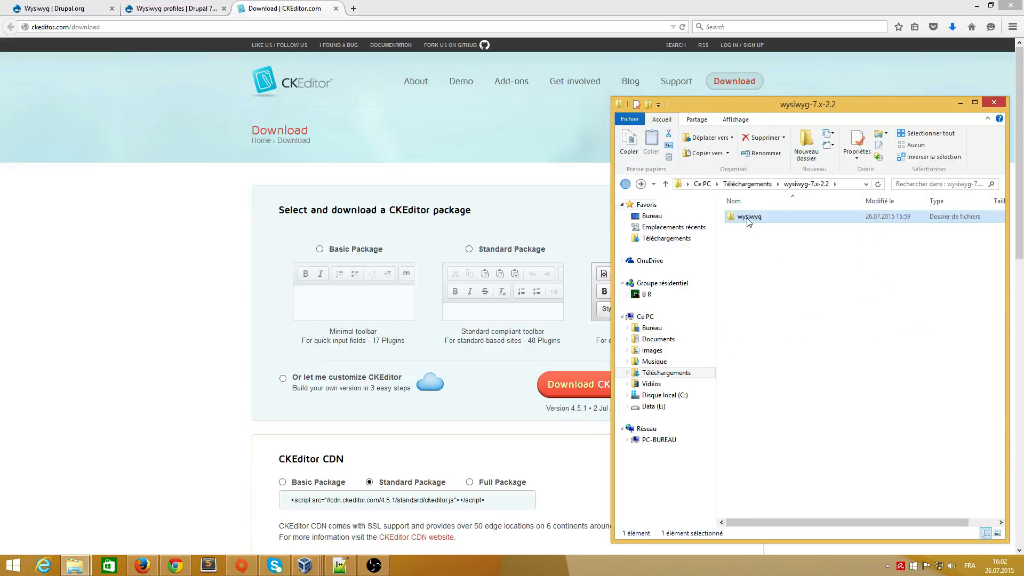
{"action": "left_click", "coordinate": [768, 184]}
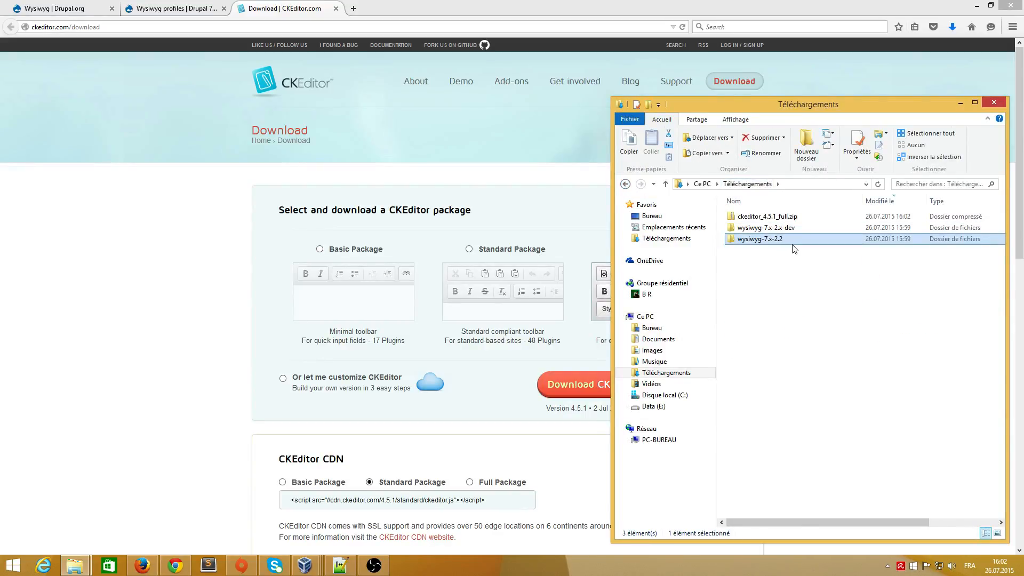
{"action": "left_click", "coordinate": [774, 217]}
{"action": "right_click", "coordinate": [775, 216]}
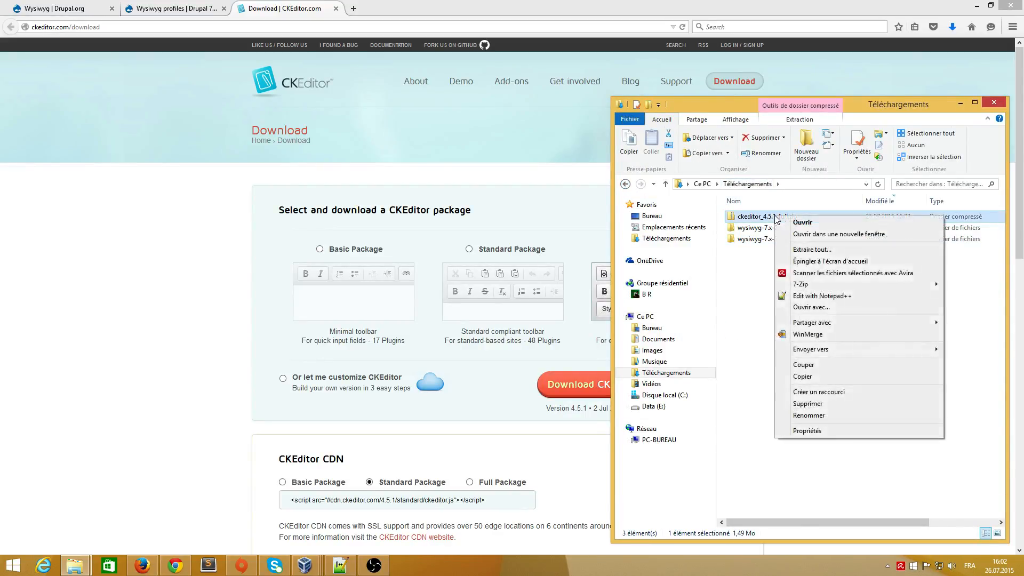
{"action": "left_click", "coordinate": [818, 253]}
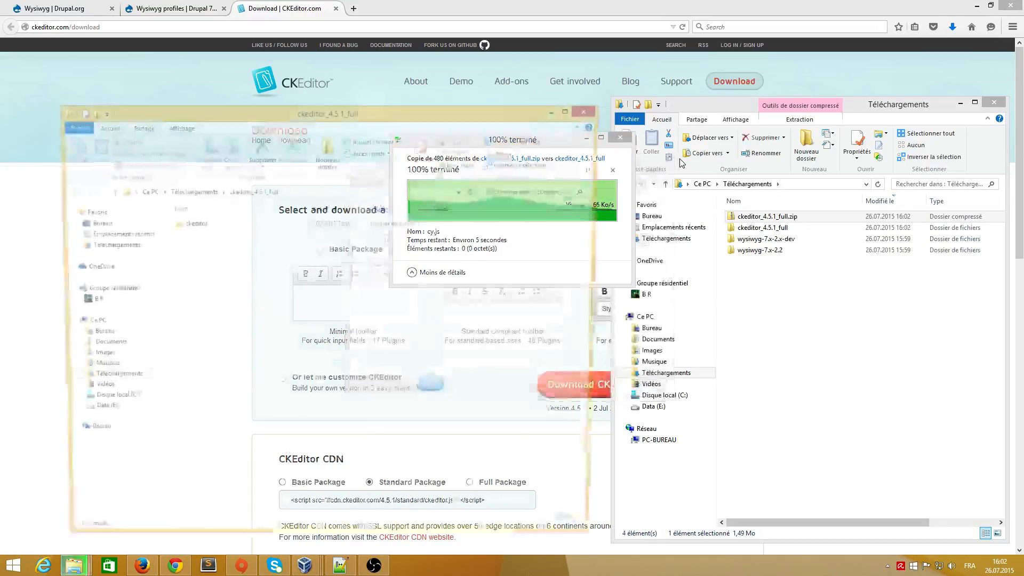
{"action": "left_click", "coordinate": [591, 109]}
Delete ckeditor_4.5.1_full.zip and the wysiwyg-7.x-2.2 folder from Téléchargements.
{"action": "left_click", "coordinate": [776, 266]}
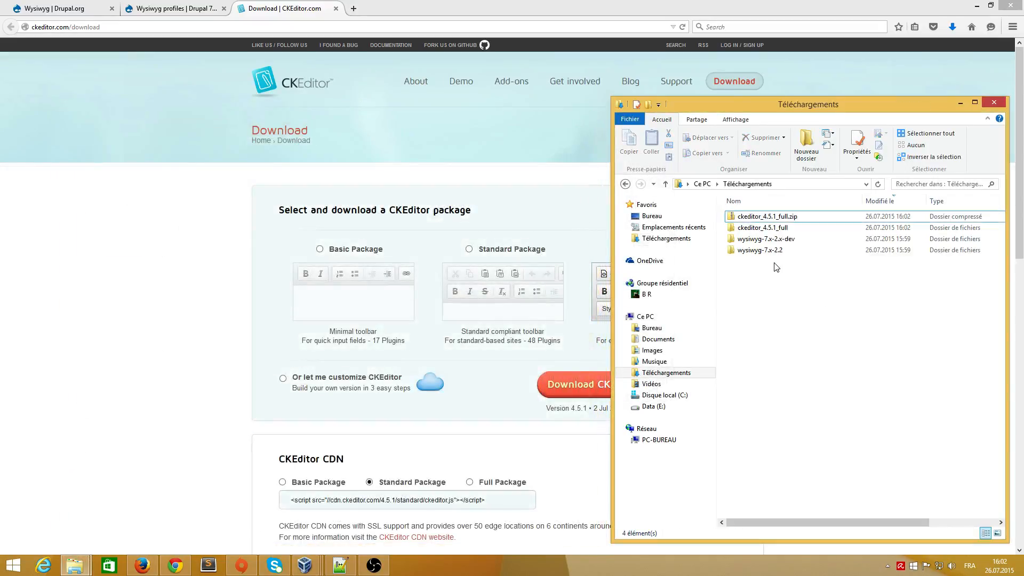
{"action": "left_click", "coordinate": [768, 251]}
{"action": "left_click", "coordinate": [792, 219], "text": "ctrl"}
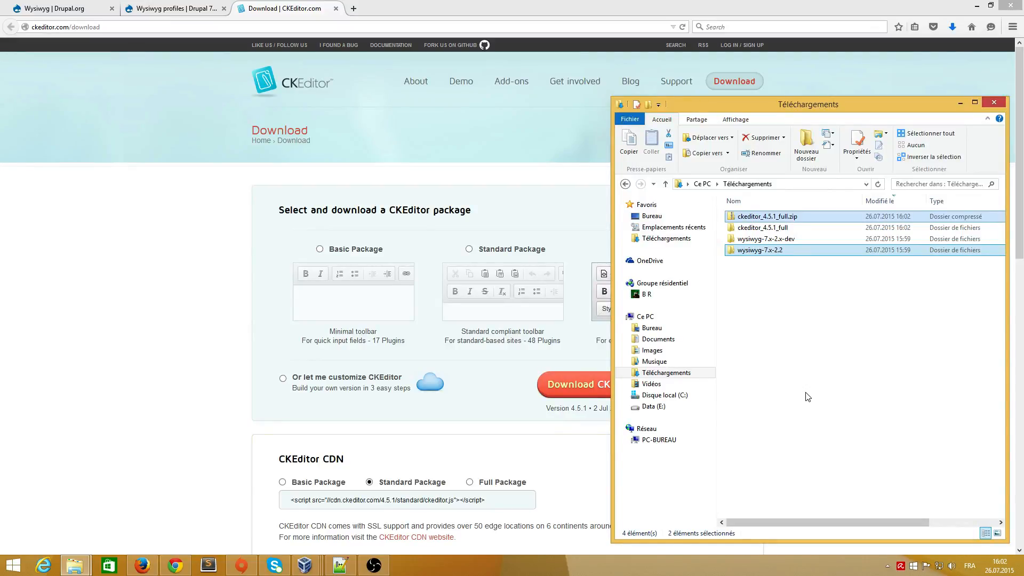
{"action": "key", "text": "Delete"}
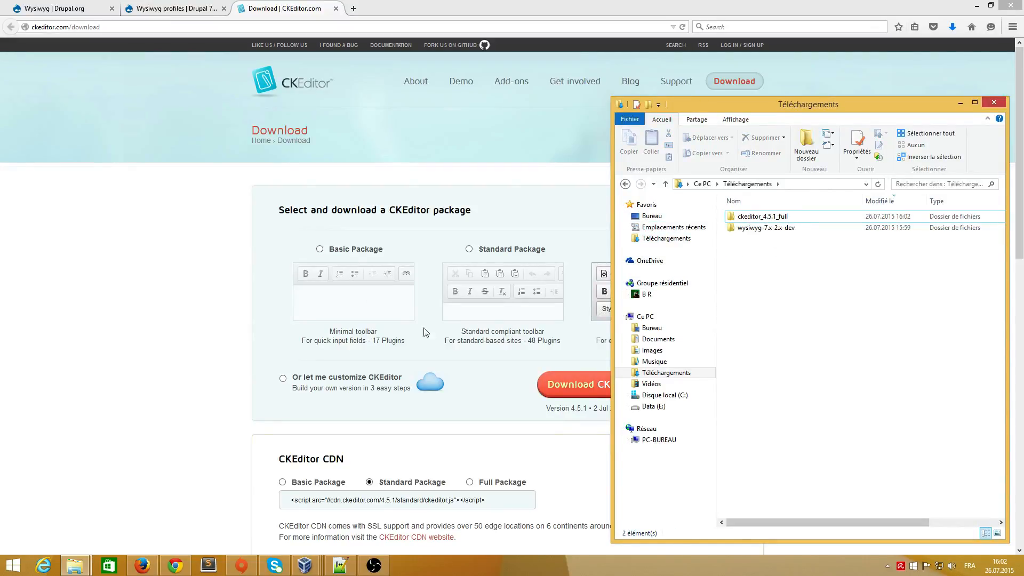
Check the CKEditor library path on the Wysiwyg profiles page, and open drupal7_demo's sites/all/libraries folder in File Explorer.
{"action": "left_click", "coordinate": [162, 9]}
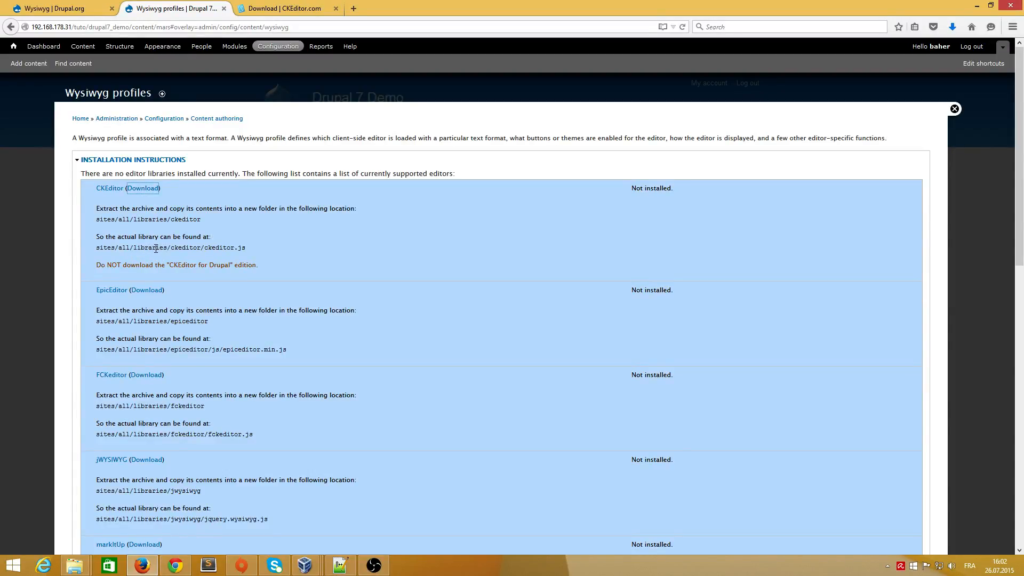
{"action": "mouse_move", "coordinate": [75, 566]}
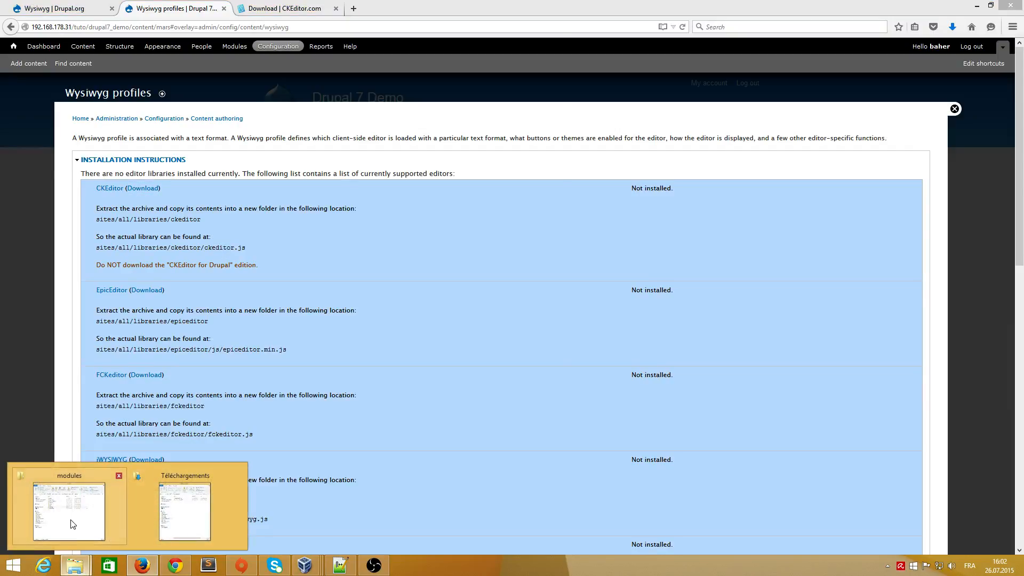
{"action": "left_click", "coordinate": [78, 515]}
{"action": "left_click", "coordinate": [315, 149]}
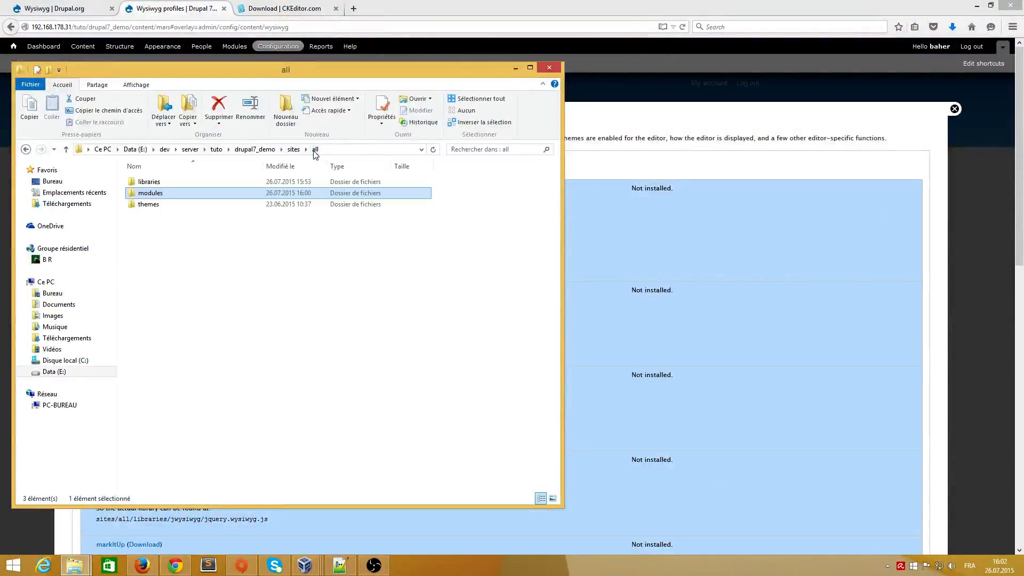
{"action": "double_click", "coordinate": [149, 181]}
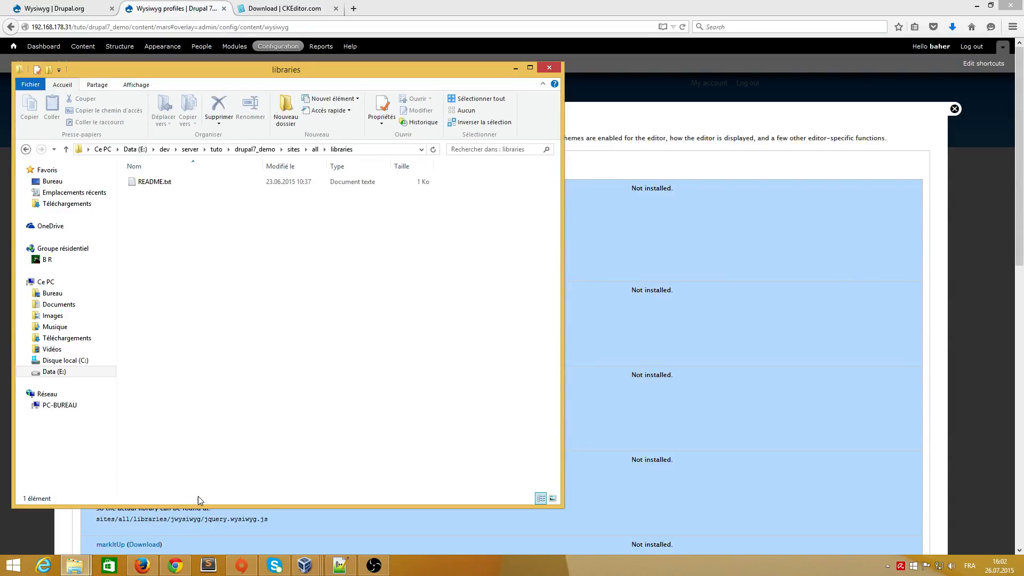
Copy the ckeditor folder from ckeditor_4.5.1_full into the sites/all/libraries folder of drupal7_demo.
{"action": "mouse_move", "coordinate": [75, 566]}
{"action": "left_click", "coordinate": [173, 525]}
{"action": "left_click", "coordinate": [755, 216]}
{"action": "double_click", "coordinate": [755, 216]}
{"action": "left_click_drag", "start_coordinate": [746, 217], "coordinate": [246, 339]}
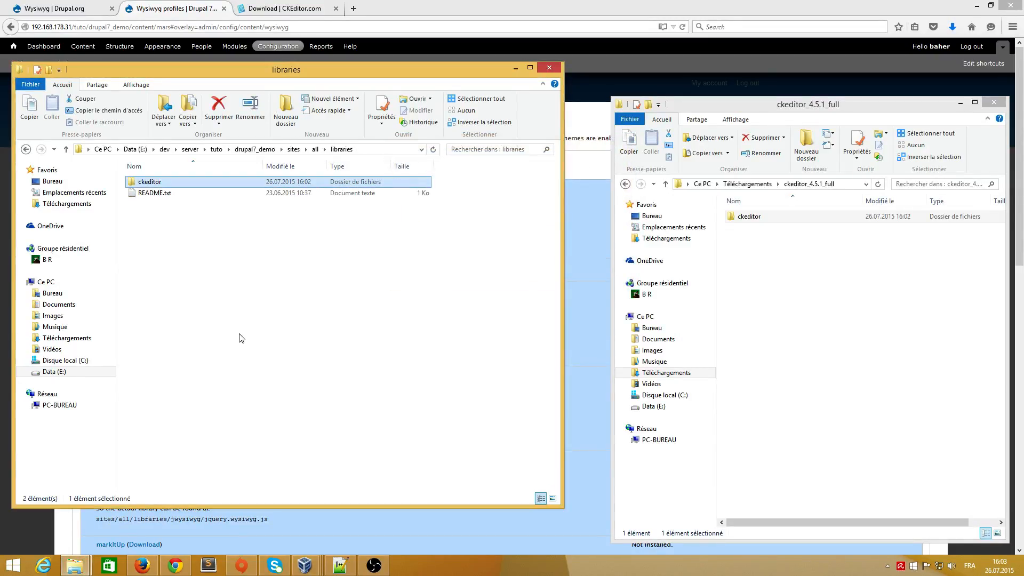
Check ckeditor.js inside the copied ckeditor folder against the library path given in the installation instructions.
{"action": "double_click", "coordinate": [187, 182]}
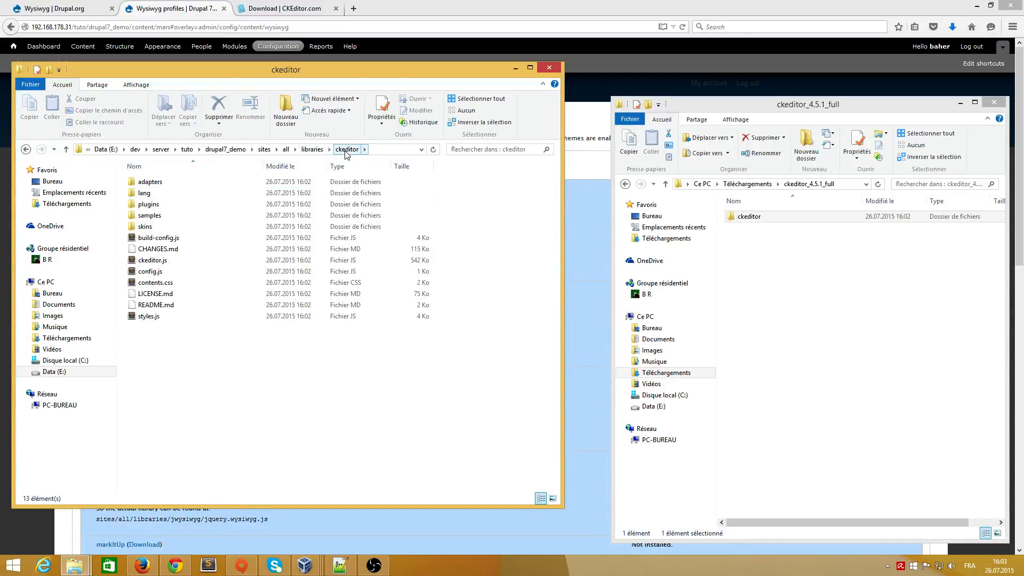
{"action": "left_click", "coordinate": [163, 259]}
{"action": "left_click_drag", "start_coordinate": [347, 72], "coordinate": [738, 78]}
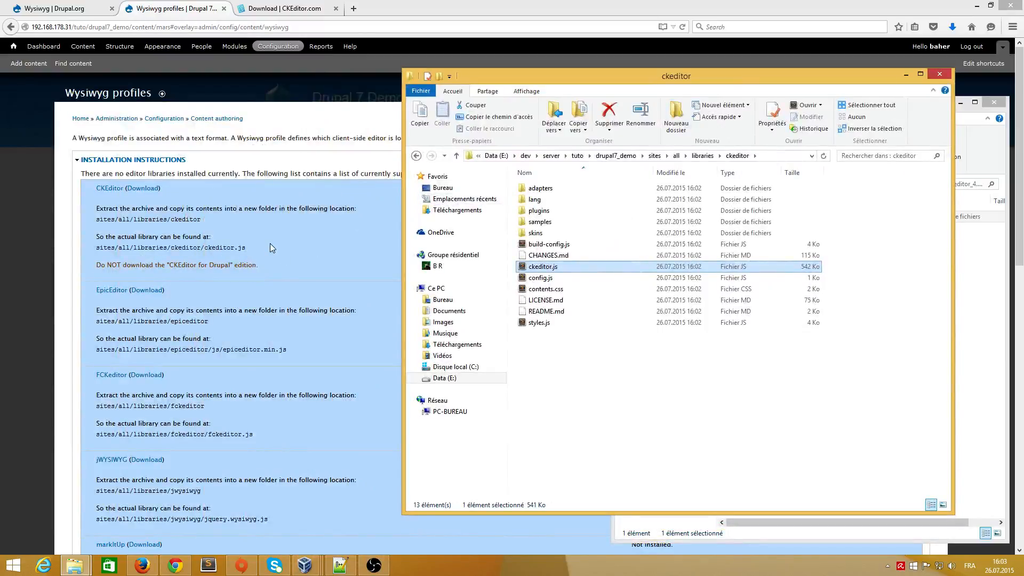
Switch to Firefox and reload the Wysiwyg profiles page to check CKEditor's installation status.
{"action": "left_click", "coordinate": [319, 254]}
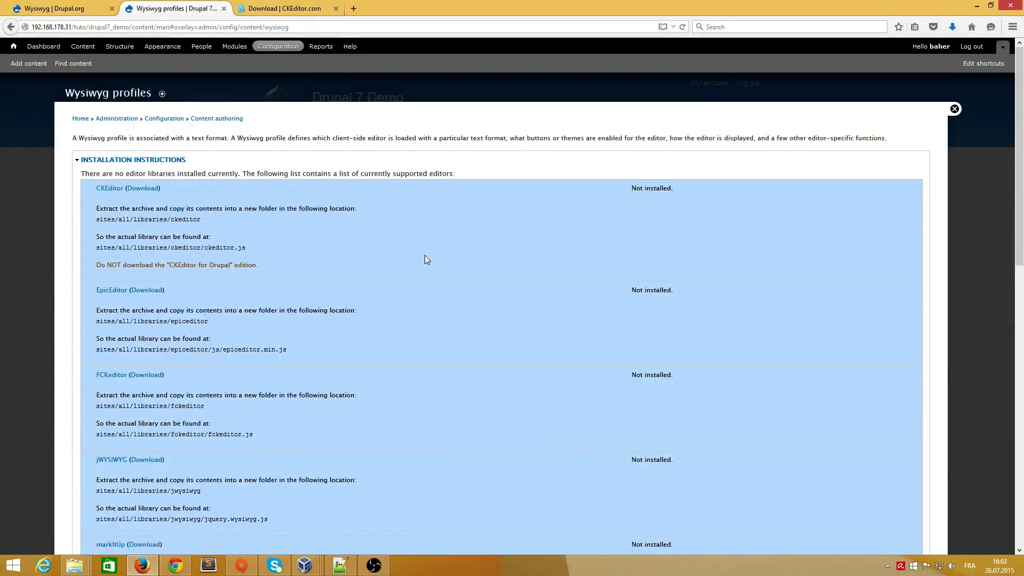
{"action": "key", "text": "F5"}
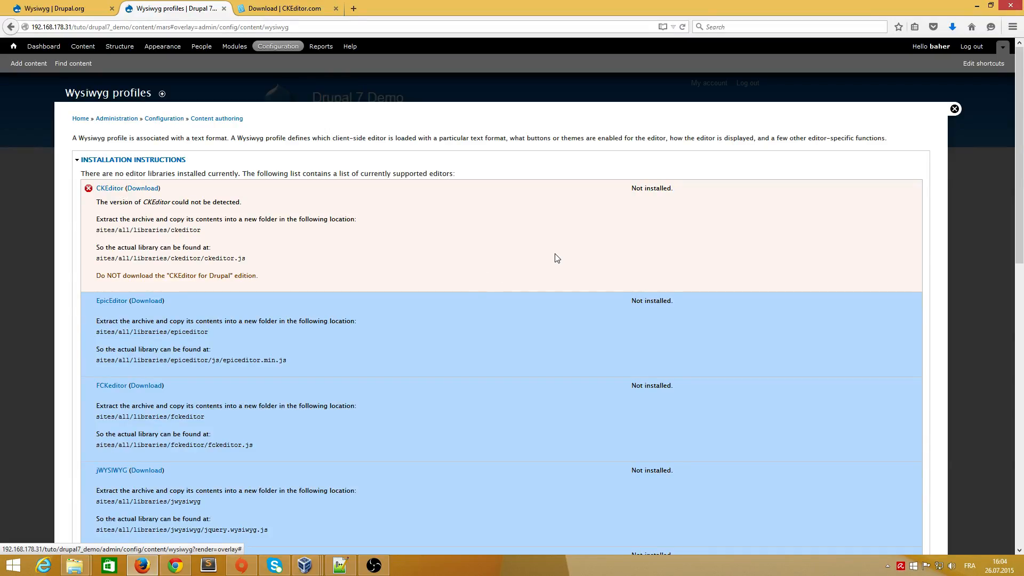
Switch to File Explorer and open the Wysiwyg module's editors folder under drupal7_demo's sites/all/modules, selecting ckeditor.inc.
{"action": "mouse_move", "coordinate": [75, 566]}
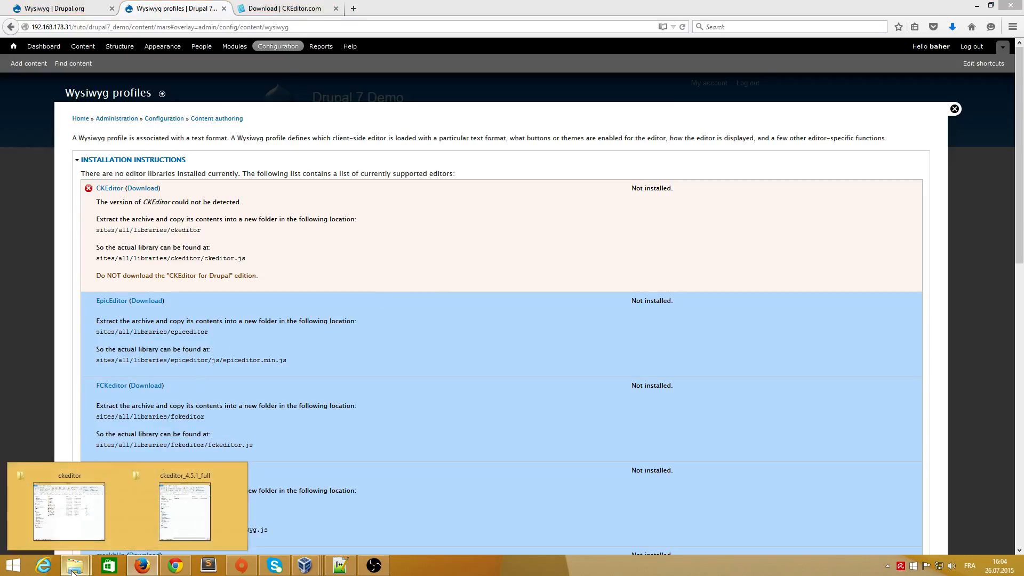
{"action": "left_click", "coordinate": [72, 532]}
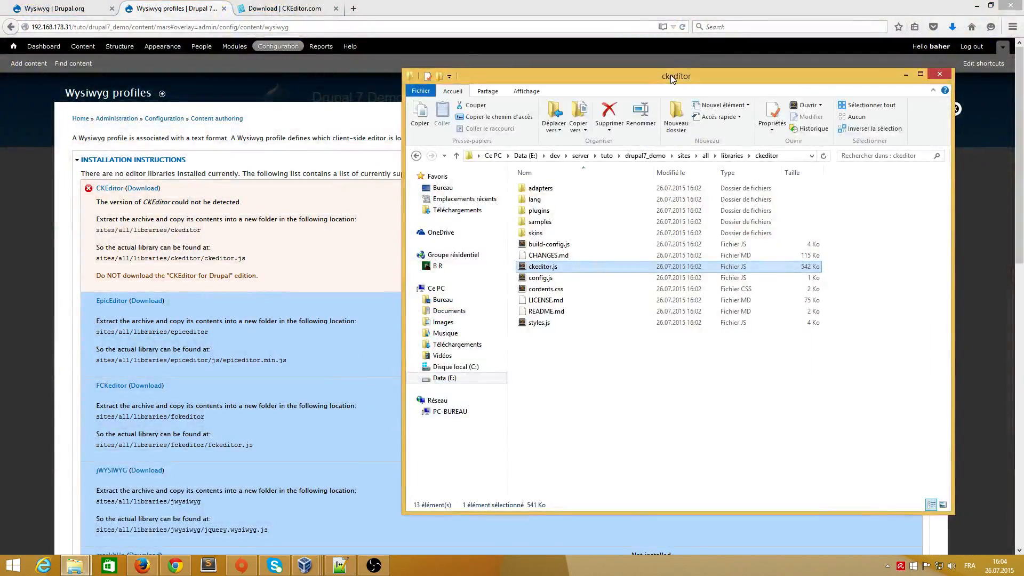
{"action": "left_click_drag", "start_coordinate": [712, 78], "coordinate": [341, 85]}
{"action": "left_click", "coordinate": [312, 163]}
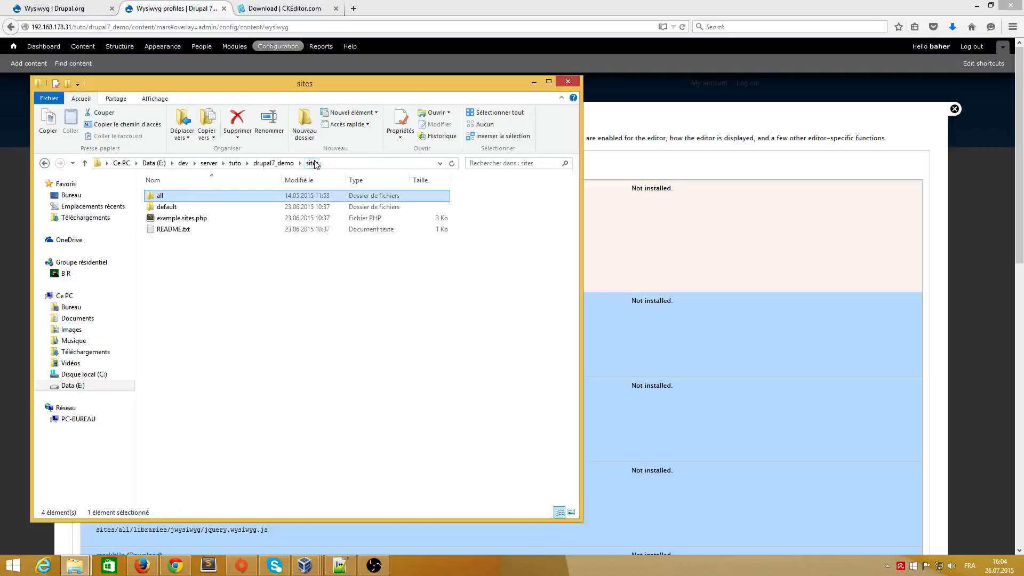
{"action": "double_click", "coordinate": [178, 199]}
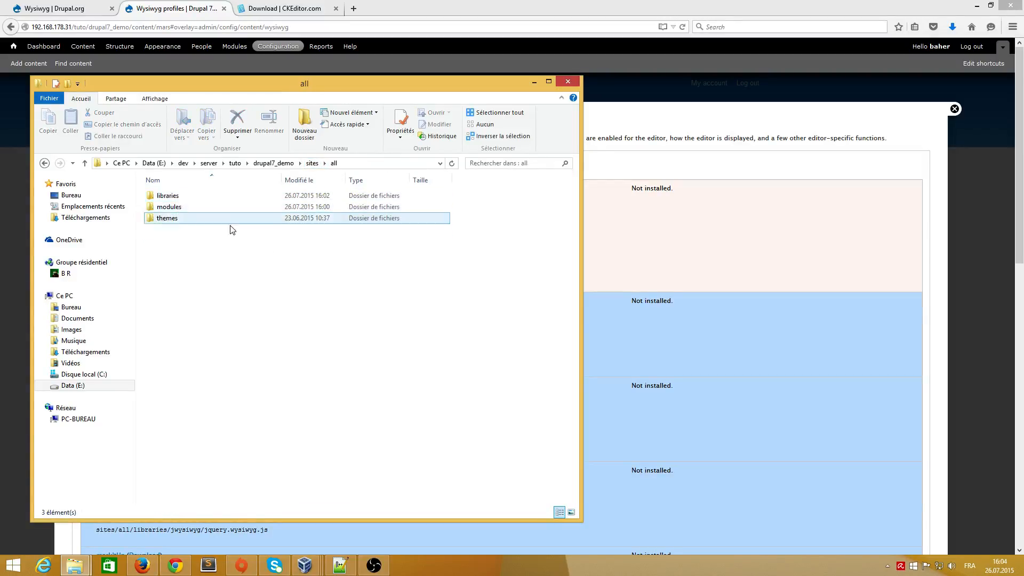
{"action": "double_click", "coordinate": [178, 209]}
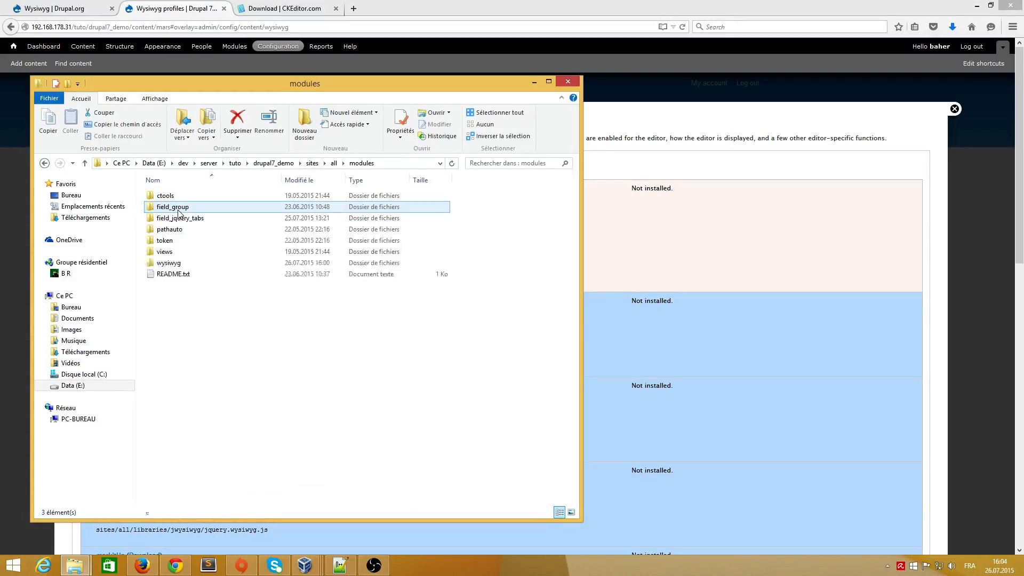
{"action": "left_click", "coordinate": [178, 267]}
{"action": "double_click", "coordinate": [178, 266]}
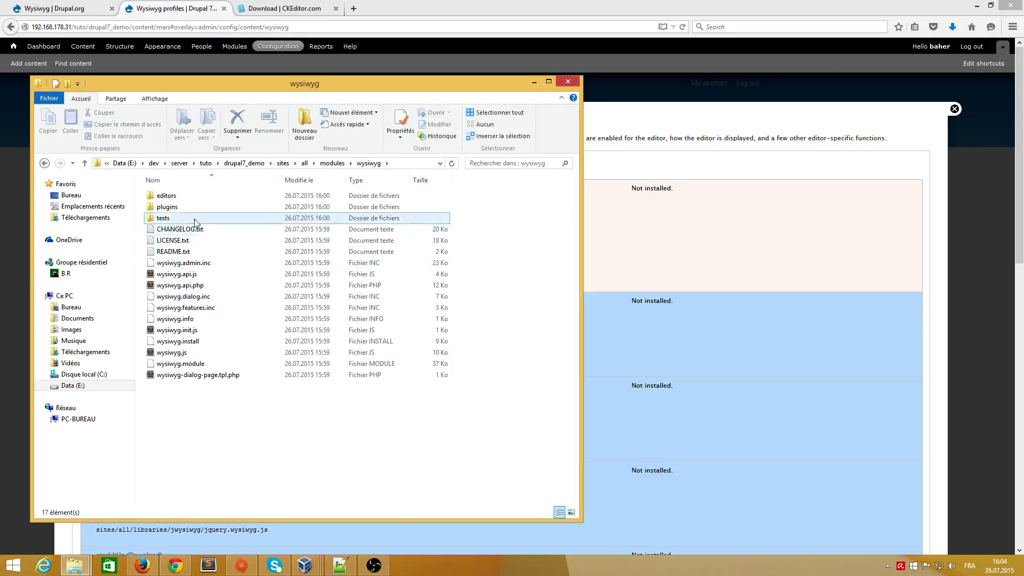
{"action": "double_click", "coordinate": [167, 196]}
{"action": "left_click", "coordinate": [163, 222]}
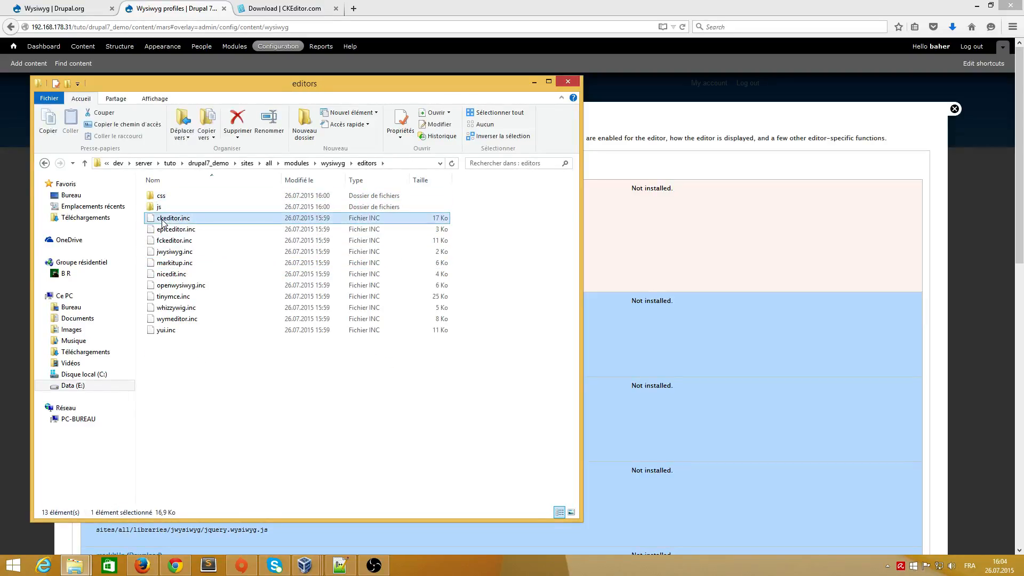
Open the site's ckeditor.inc in Notepad++ and reload both externally modified ckeditor.inc files.
{"action": "right_click", "coordinate": [176, 223]}
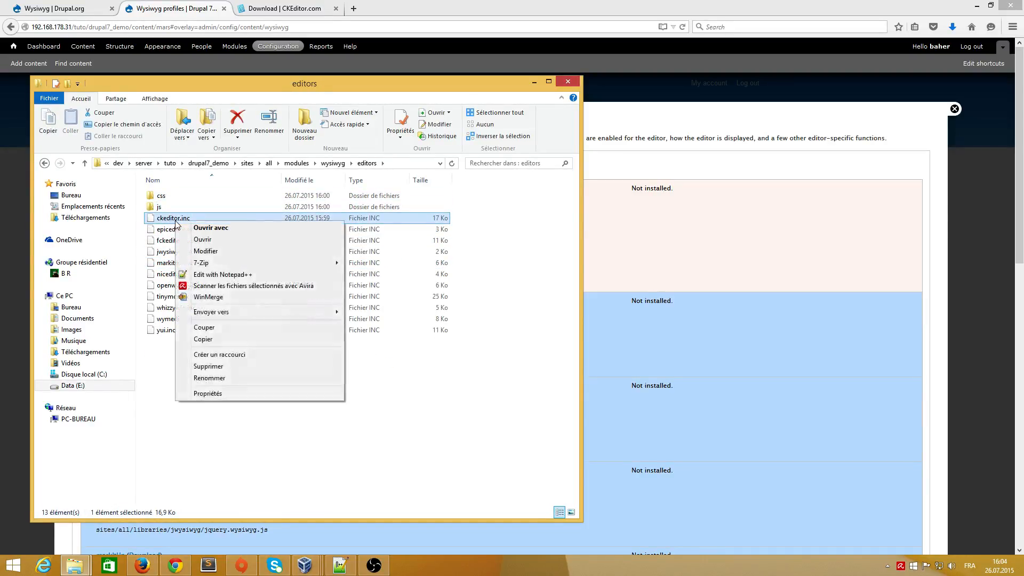
{"action": "left_click", "coordinate": [216, 274]}
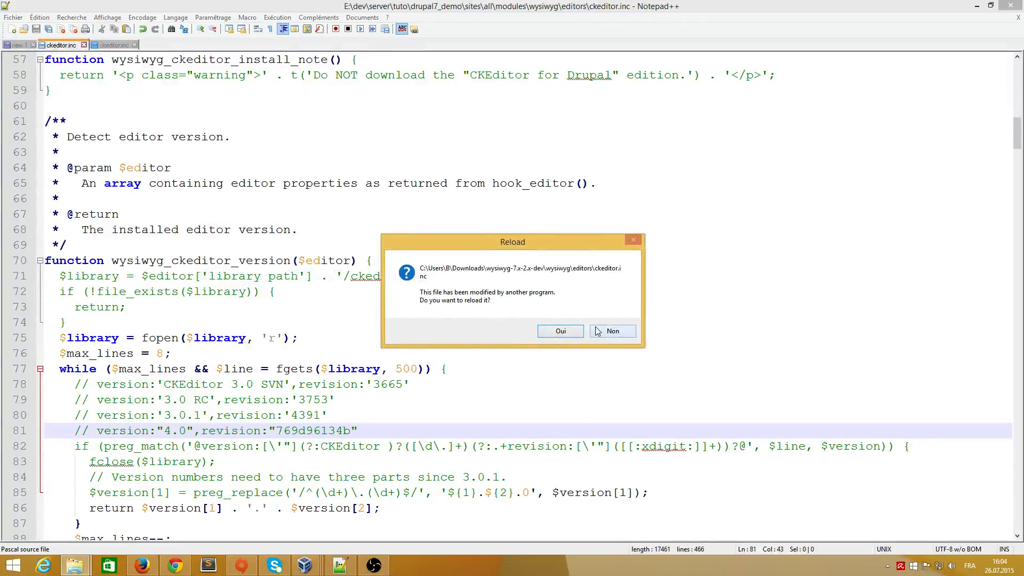
{"action": "left_click", "coordinate": [561, 331]}
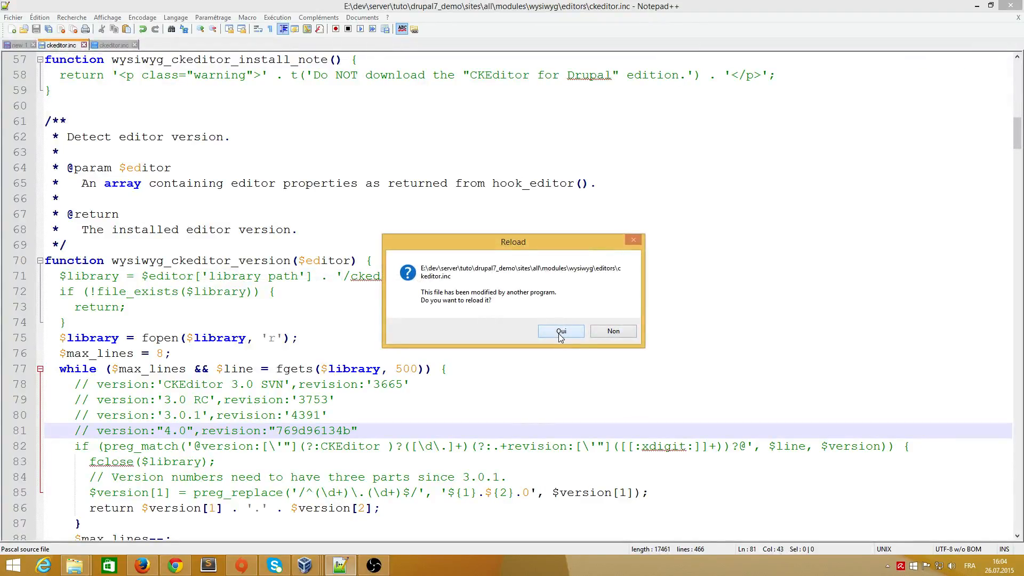
{"action": "left_click", "coordinate": [561, 331]}
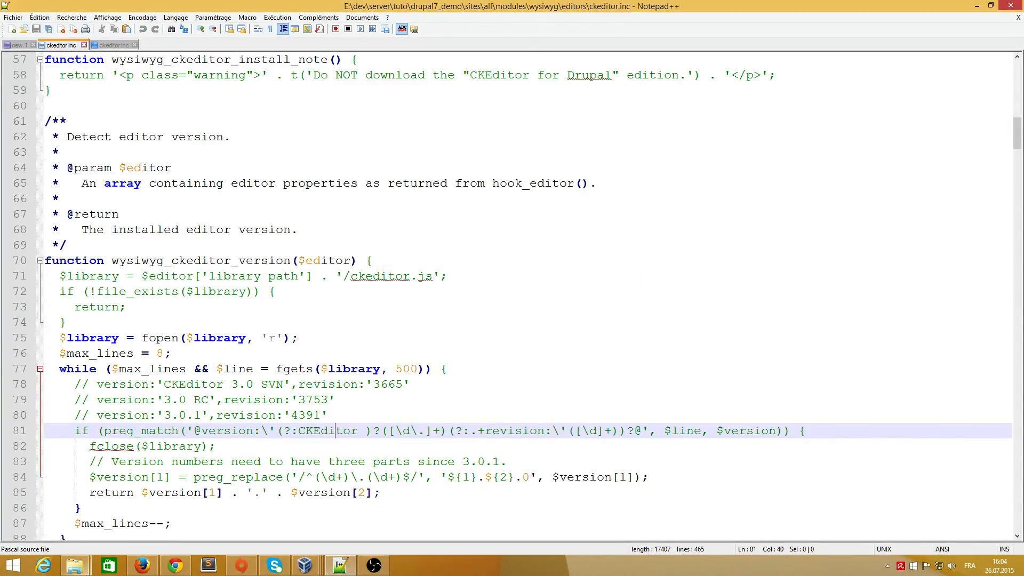
Go to line 81 of the site's ckeditor.inc and select the preg_match version condition.
{"action": "left_click", "coordinate": [253, 240]}
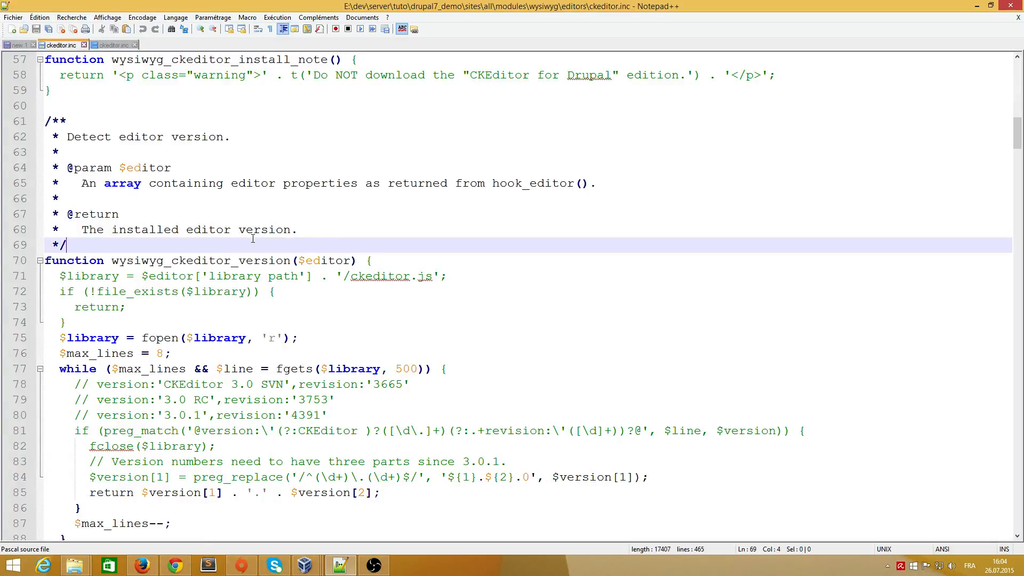
{"action": "key", "text": "ctrl+g"}
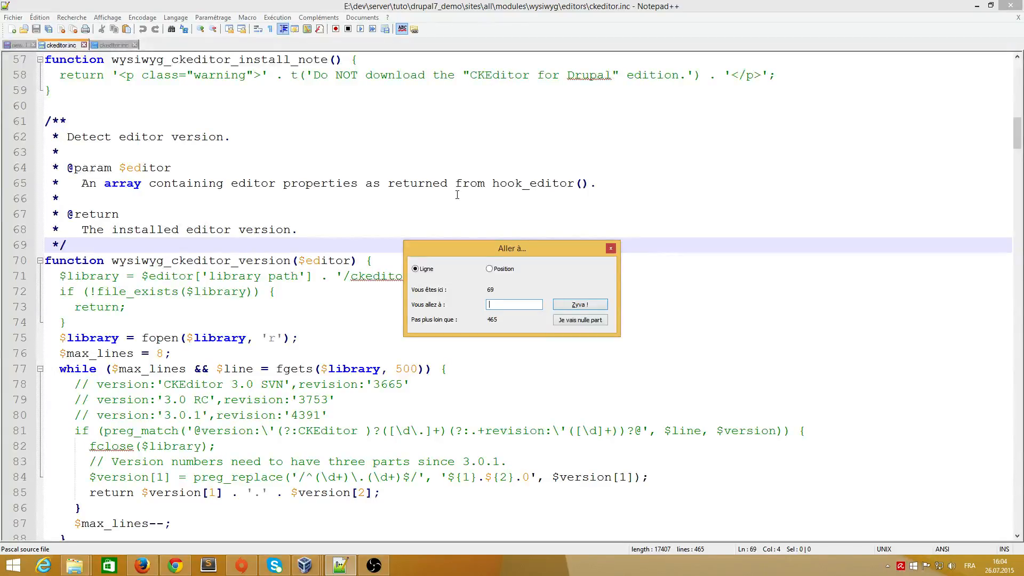
{"action": "key", "text": "Return"}
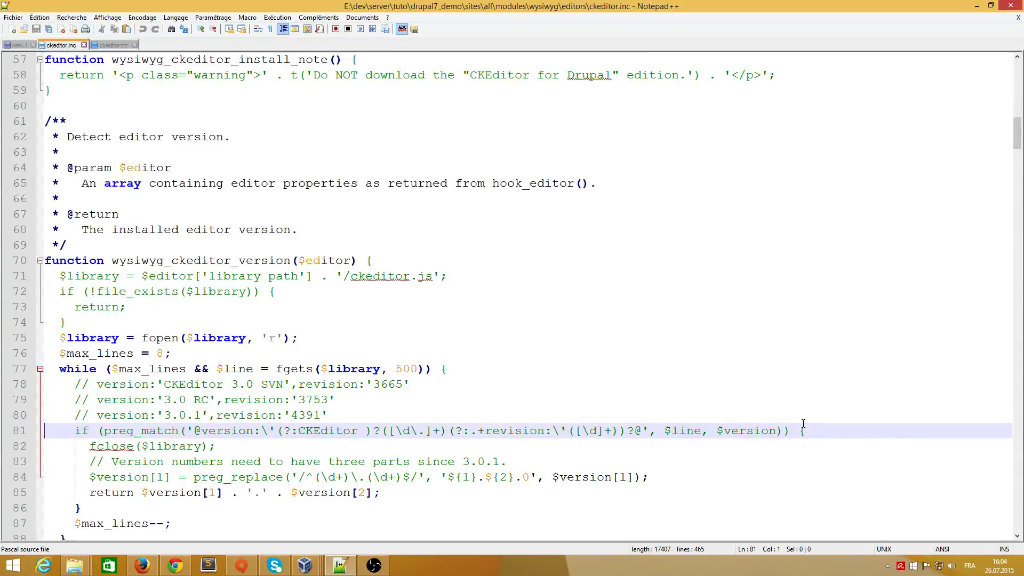
{"action": "left_click_drag", "start_coordinate": [814, 431], "coordinate": [76, 431]}
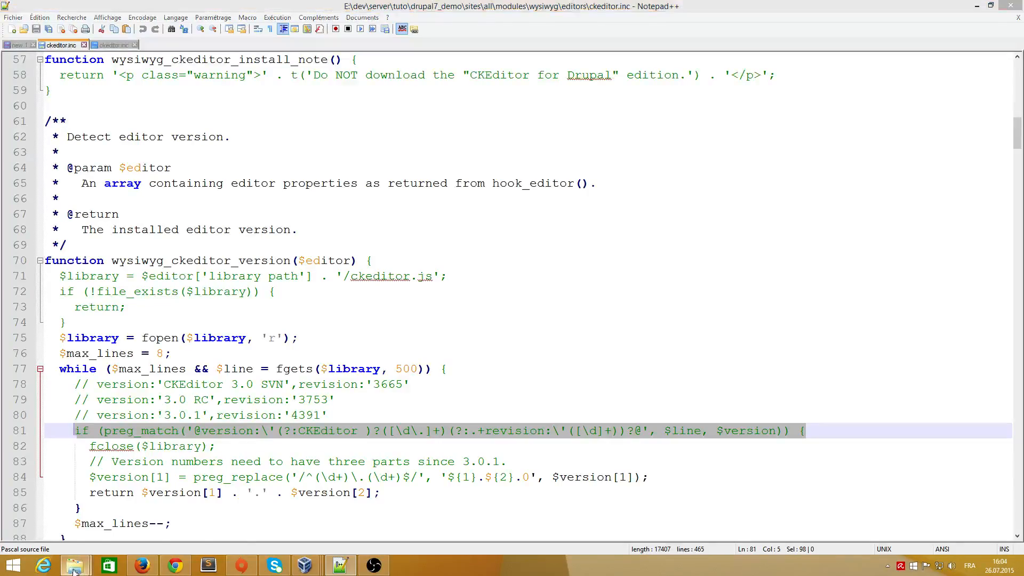
Find ckeditor.inc in the editors folder of wysiwyg-7.x-2.x-dev under Téléchargements and open it in Notepad++.
{"action": "mouse_move", "coordinate": [75, 565]}
{"action": "left_click", "coordinate": [205, 508]}
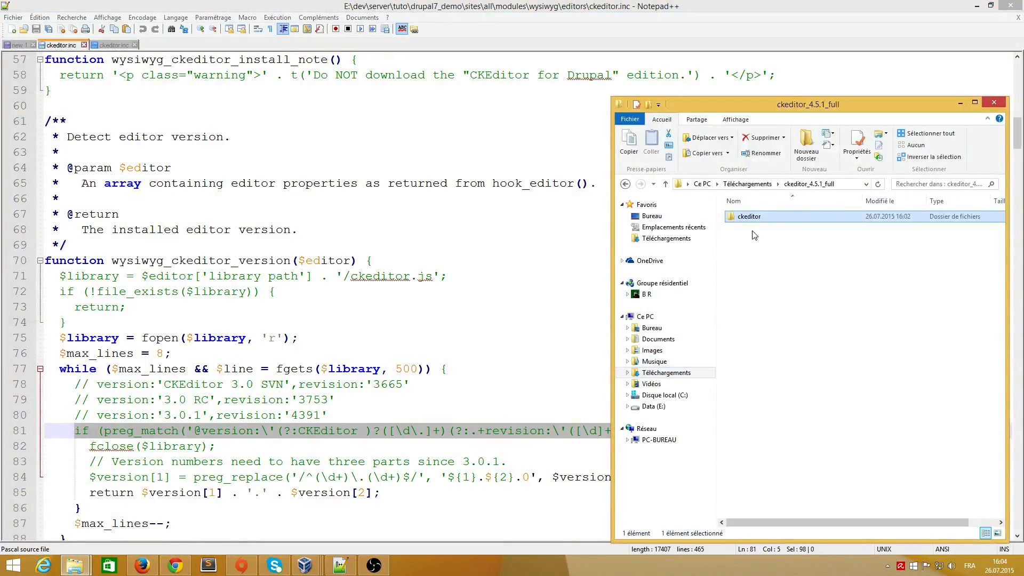
{"action": "double_click", "coordinate": [749, 217]}
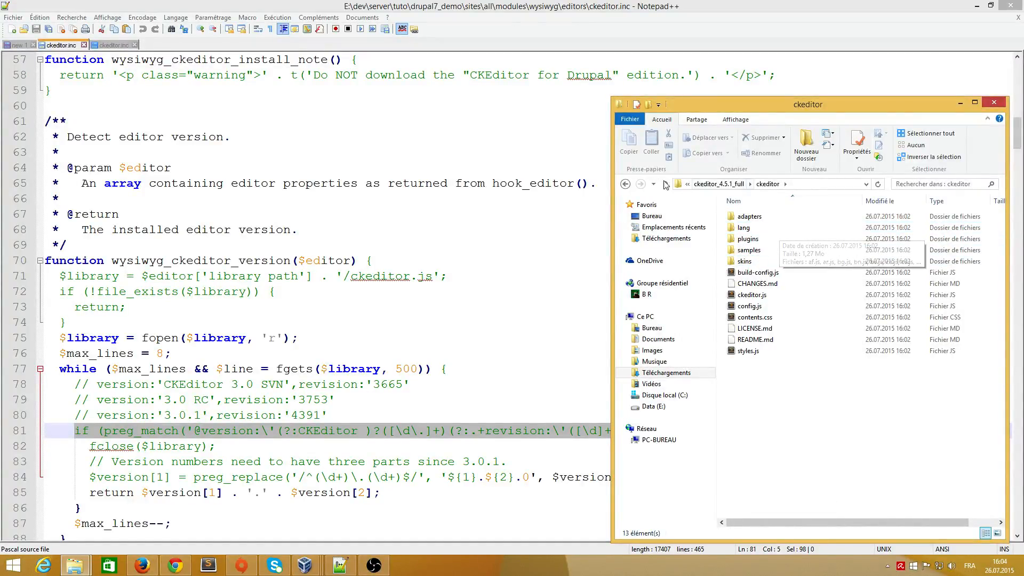
{"action": "left_click", "coordinate": [625, 184]}
{"action": "left_click", "coordinate": [625, 184]}
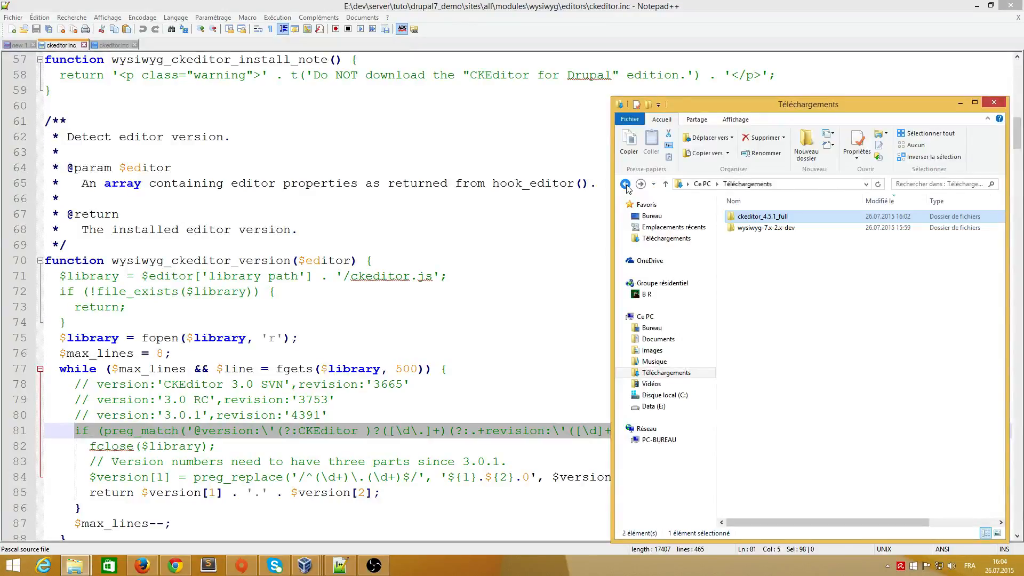
{"action": "double_click", "coordinate": [780, 228]}
{"action": "double_click", "coordinate": [757, 217]}
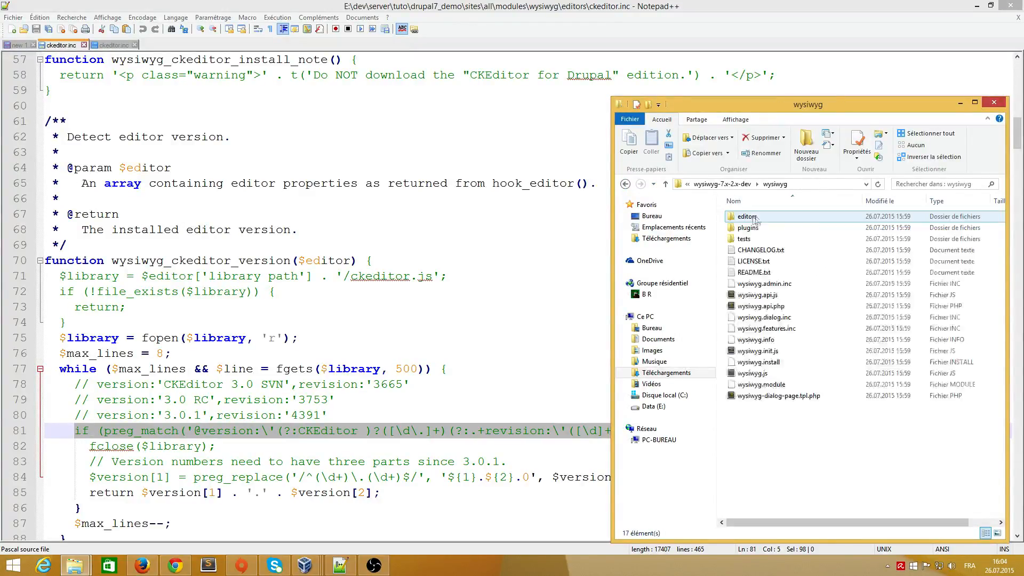
{"action": "double_click", "coordinate": [758, 217]}
{"action": "right_click", "coordinate": [764, 238]}
{"action": "left_click", "coordinate": [812, 293]}
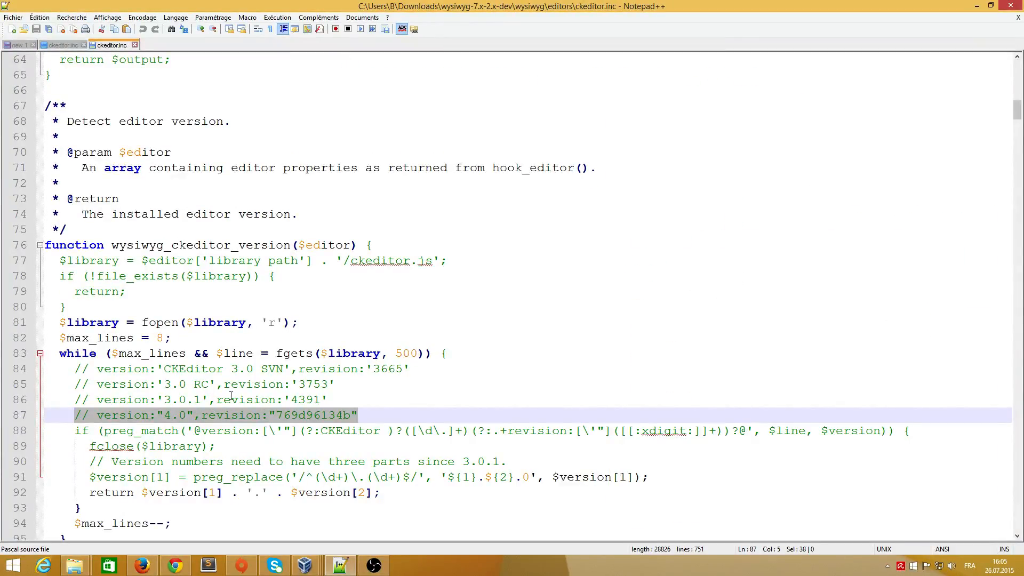
Copy the preg_match condition from line 88 of the dev version's ckeditor.inc onto a new line below line 81 of the site's file.
{"action": "left_click", "coordinate": [65, 430]}
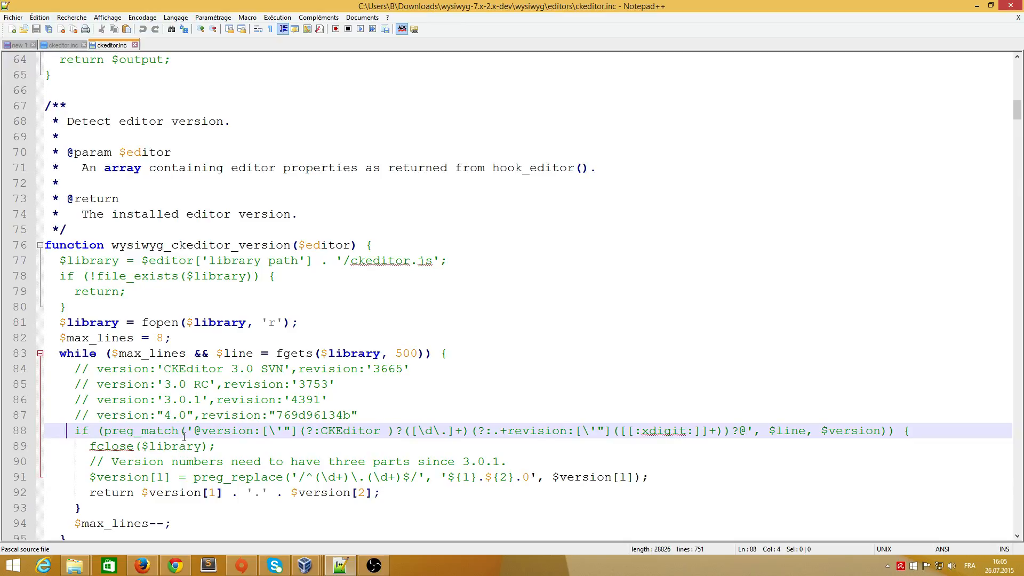
{"action": "key", "text": "shift+Right"}
{"action": "key", "text": "shift+Right"}
{"action": "key", "text": "shift+End"}
{"action": "key", "text": "ctrl+c"}
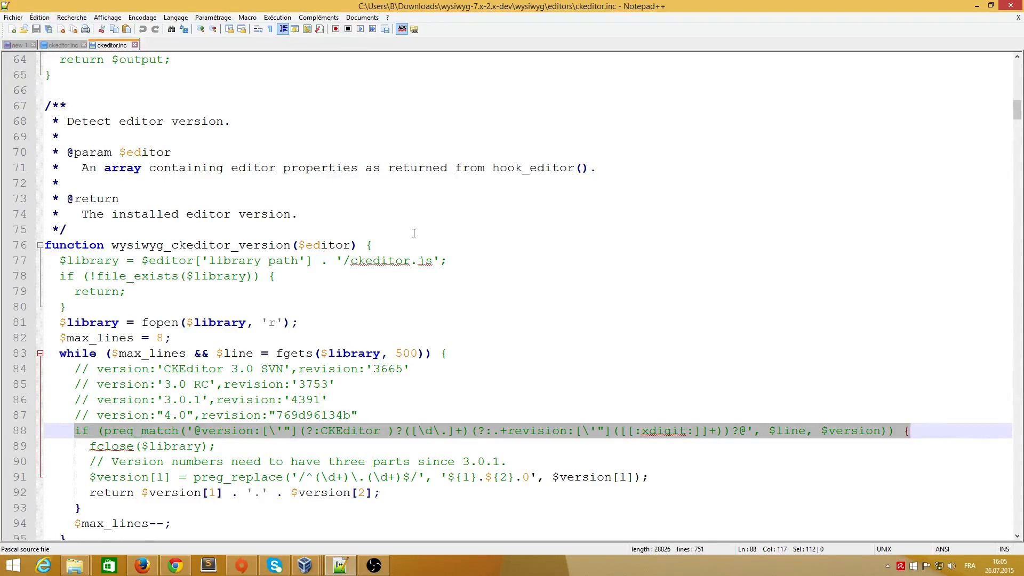
{"action": "left_click", "coordinate": [56, 45]}
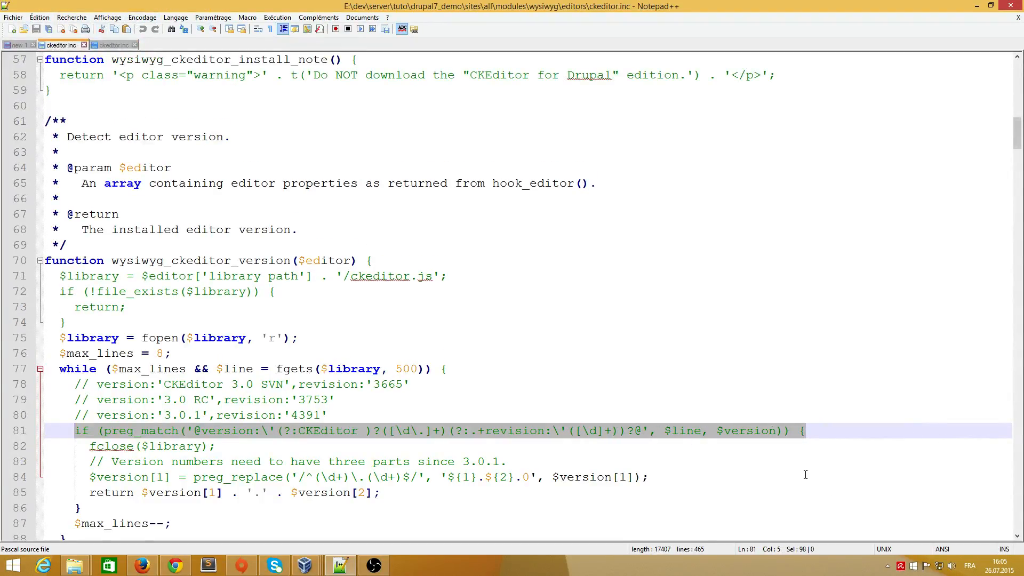
{"action": "key", "text": "End"}
{"action": "key", "text": "Return"}
{"action": "key", "text": "ctrl+v"}
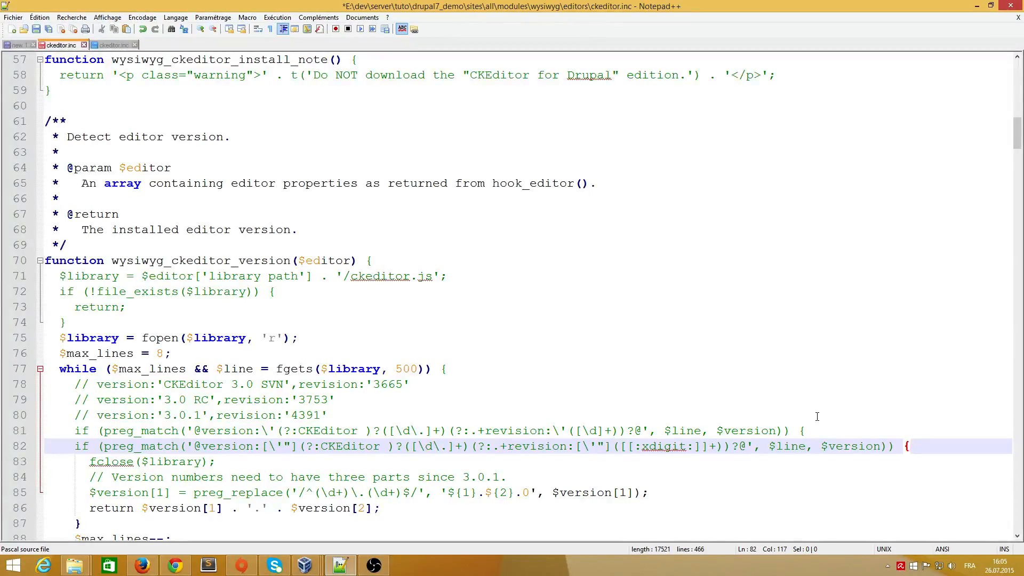
Compare the two preg_match conditions and delete the old one on line 81, including its leftover blank line.
{"action": "left_click_drag", "start_coordinate": [913, 447], "coordinate": [88, 449]}
{"action": "left_click", "coordinate": [284, 446]}
{"action": "left_click", "coordinate": [277, 431]}
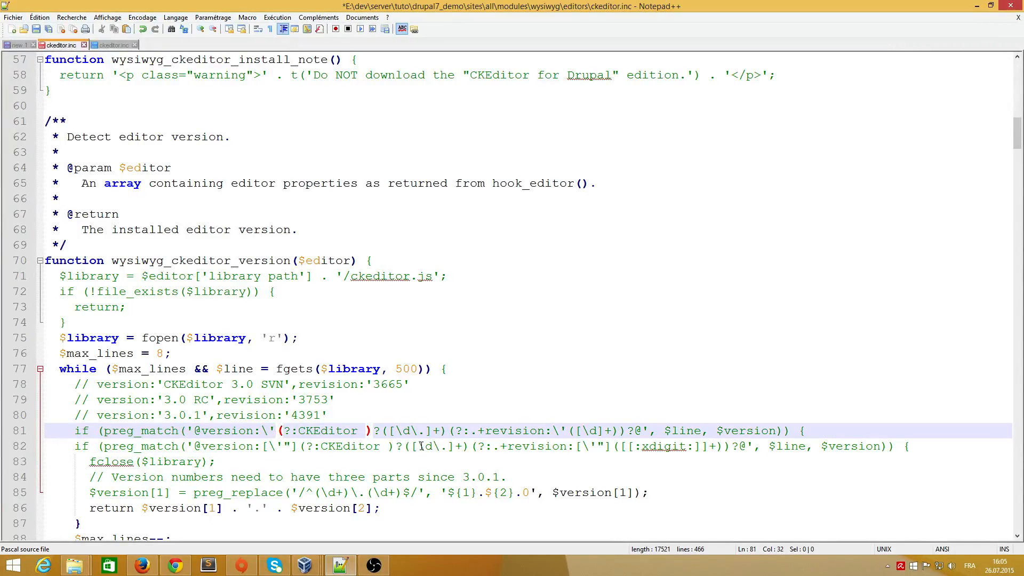
{"action": "left_click", "coordinate": [603, 446]}
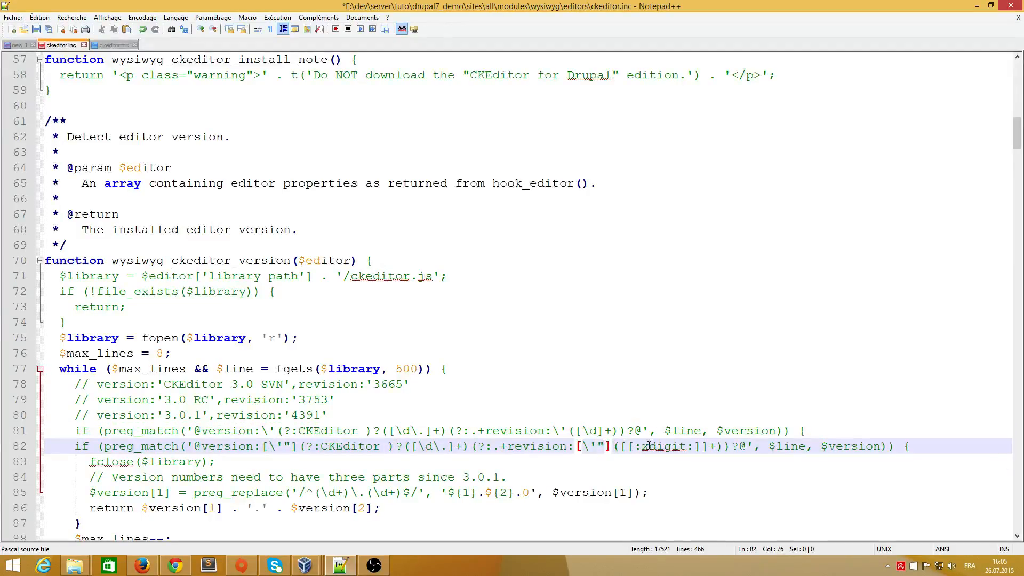
{"action": "left_click_drag", "start_coordinate": [813, 428], "coordinate": [72, 434]}
{"action": "key", "text": "Delete"}
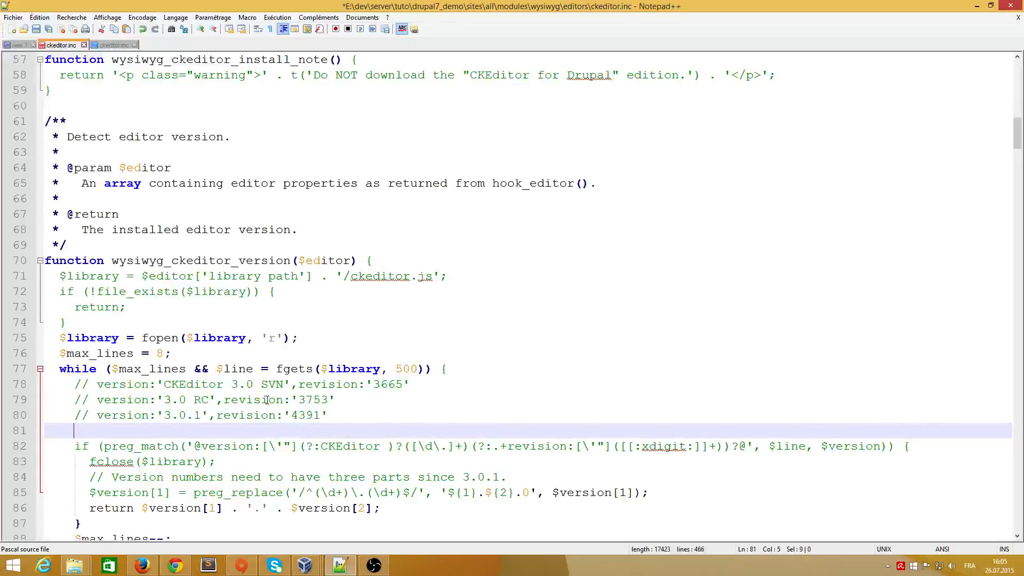
{"action": "key", "text": "Delete"}
{"action": "key", "text": "Delete"}
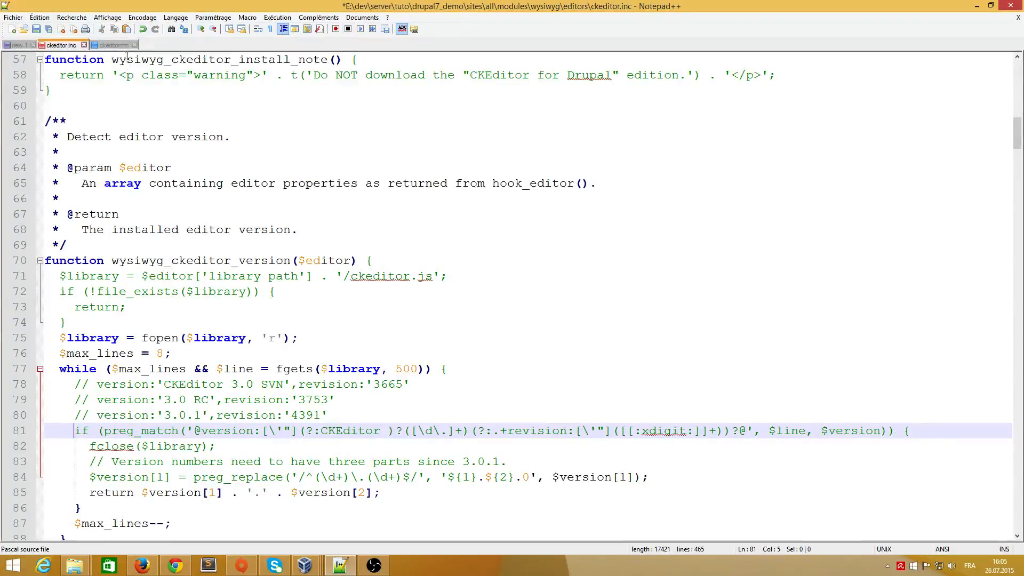
Copy the version:"4.0",revision:"769d96134b" comment from the dev file to below the 3.0.1 comment in the site's ckeditor.inc, and save it.
{"action": "left_click", "coordinate": [115, 45]}
{"action": "left_click_drag", "start_coordinate": [374, 413], "coordinate": [67, 412]}
{"action": "key", "text": "ctrl+c"}
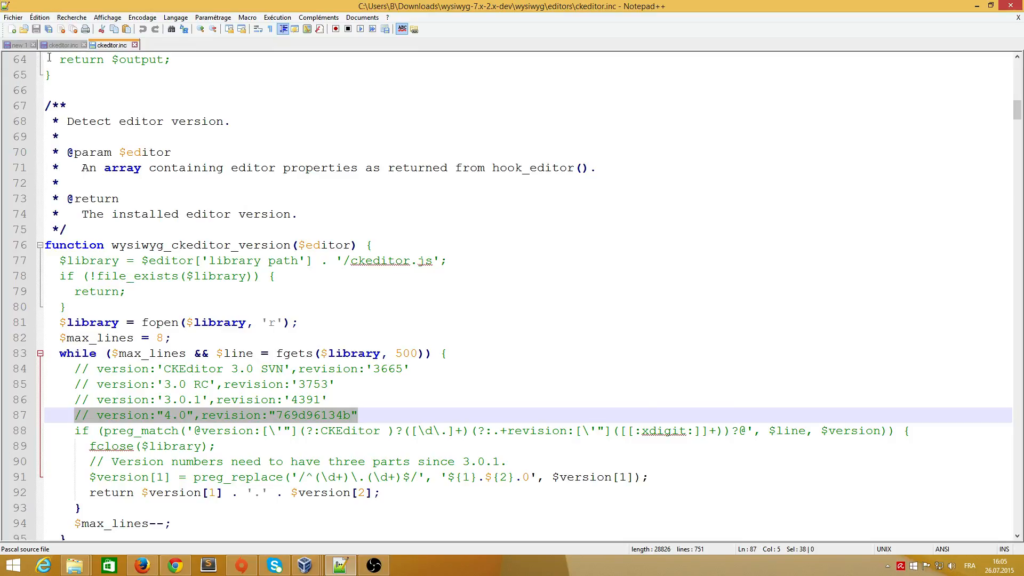
{"action": "left_click", "coordinate": [63, 45]}
{"action": "left_click", "coordinate": [339, 413]}
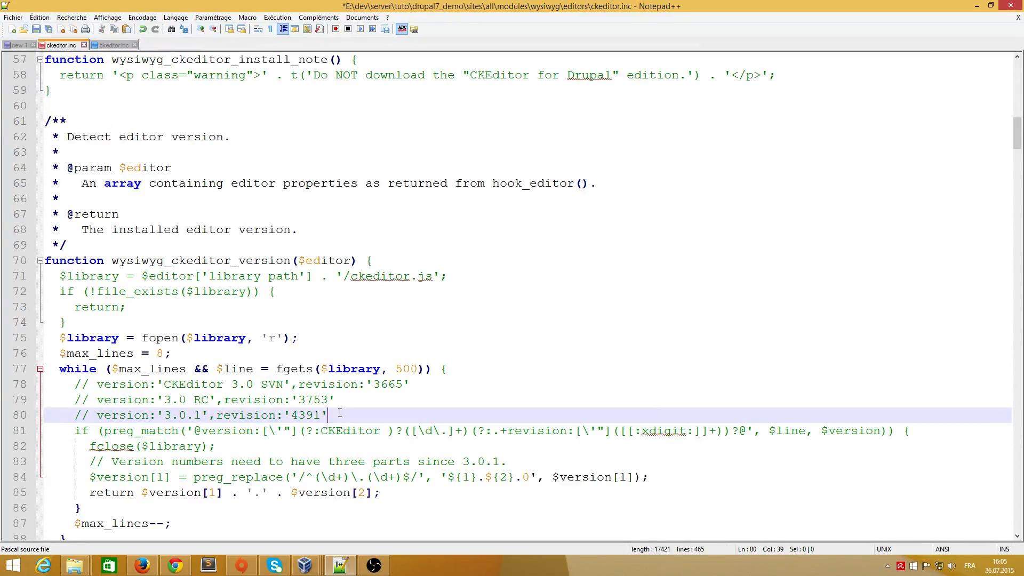
{"action": "key", "text": "Return"}
{"action": "key", "text": "ctrl+v"}
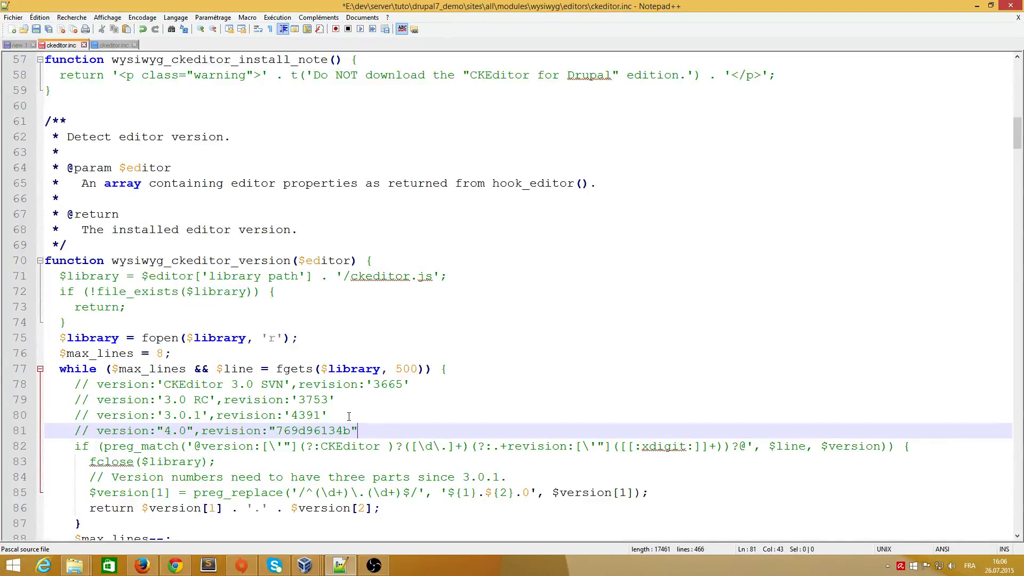
{"action": "key", "text": "ctrl+s"}
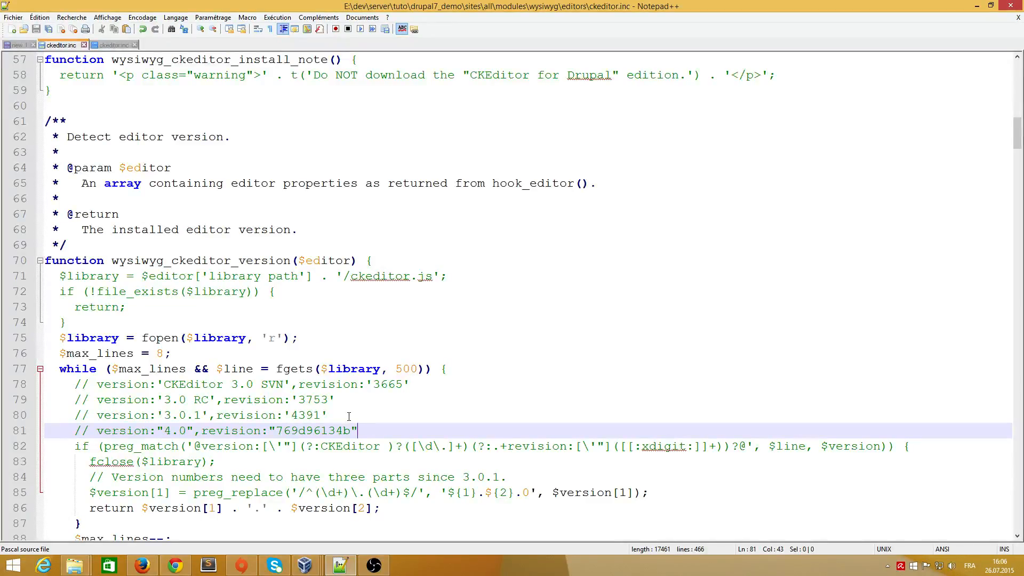
Switch to Firefox, reload the Wysiwyg profiles page and check the CKEditor version listed for the Filtered HTML format.
{"action": "left_click", "coordinate": [140, 570]}
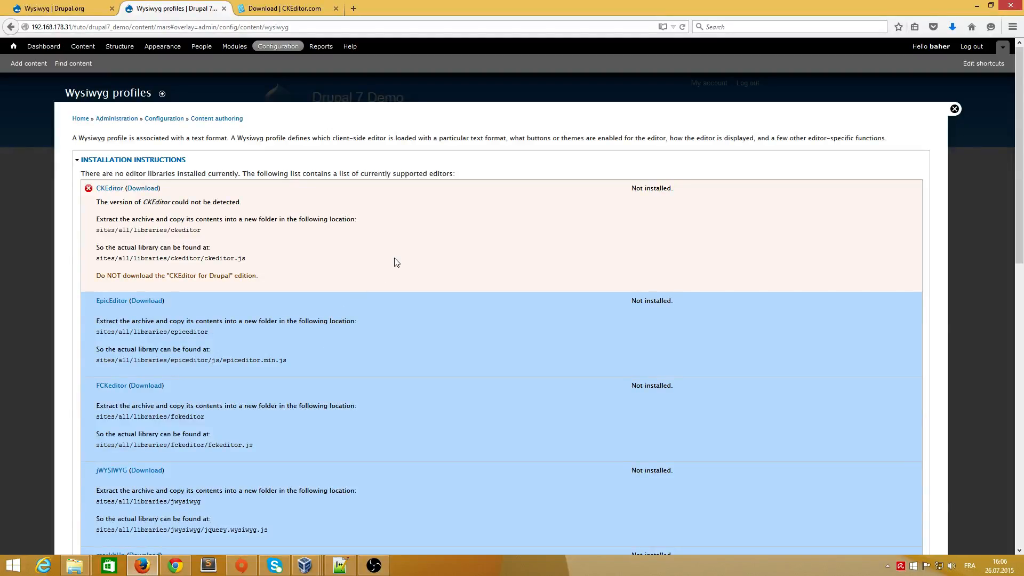
{"action": "key", "text": "F5"}
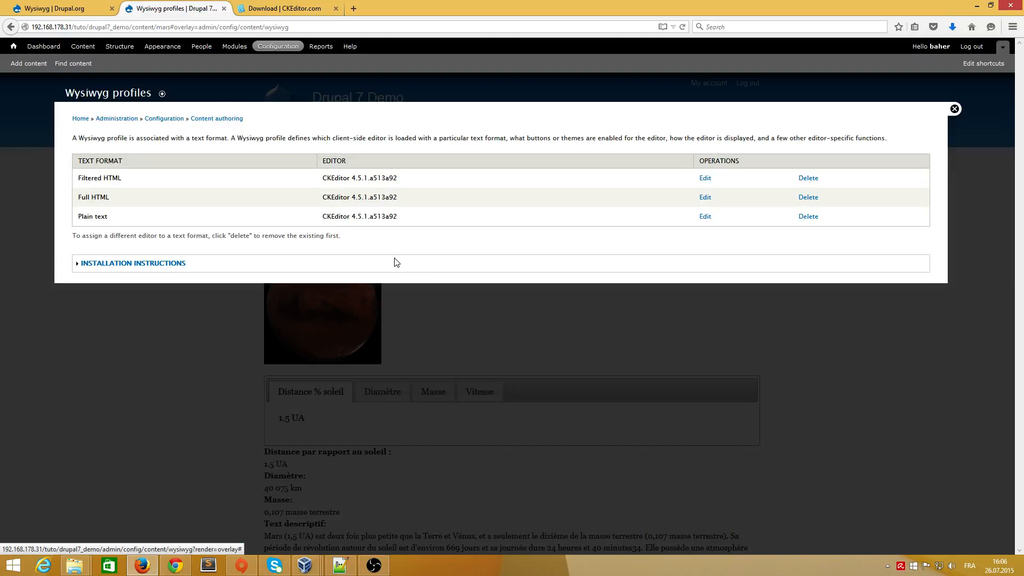
{"action": "left_click_drag", "start_coordinate": [414, 182], "coordinate": [313, 182]}
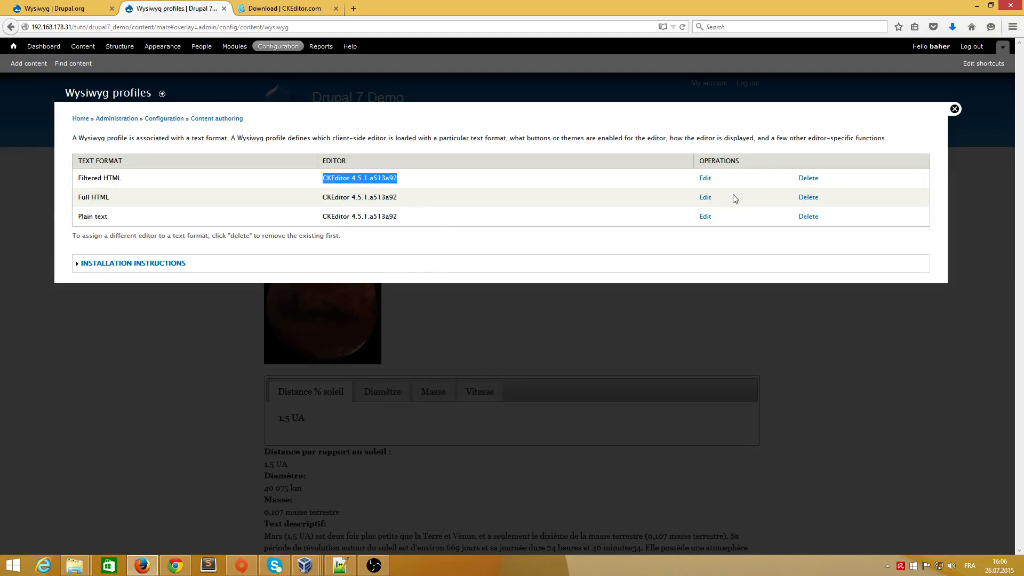
In the Filtered HTML profile's buttons and plugins, disable and re-enable Bold, Strike-through and Align right, and save the profile.
{"action": "left_click", "coordinate": [706, 181]}
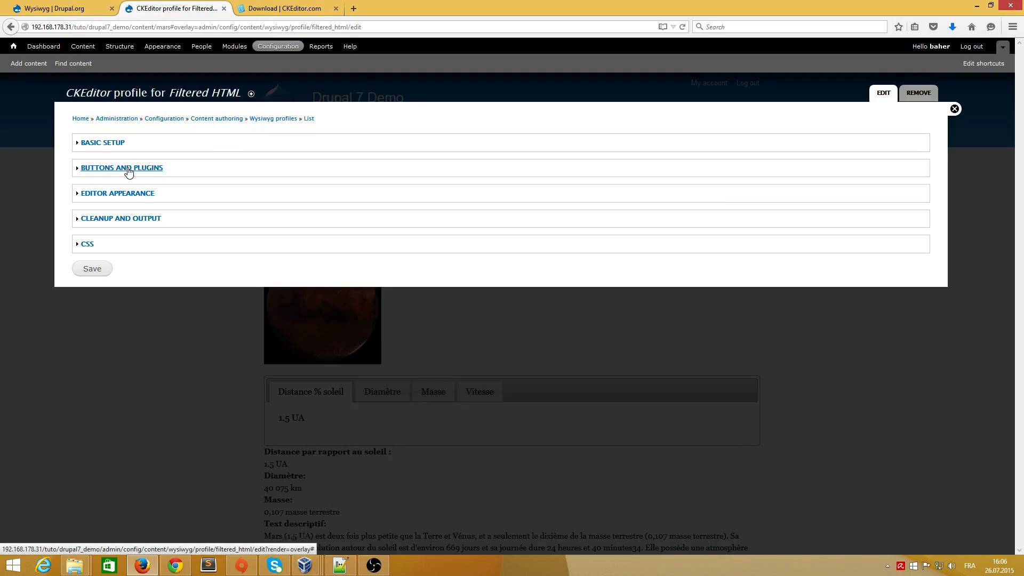
{"action": "left_click", "coordinate": [128, 170]}
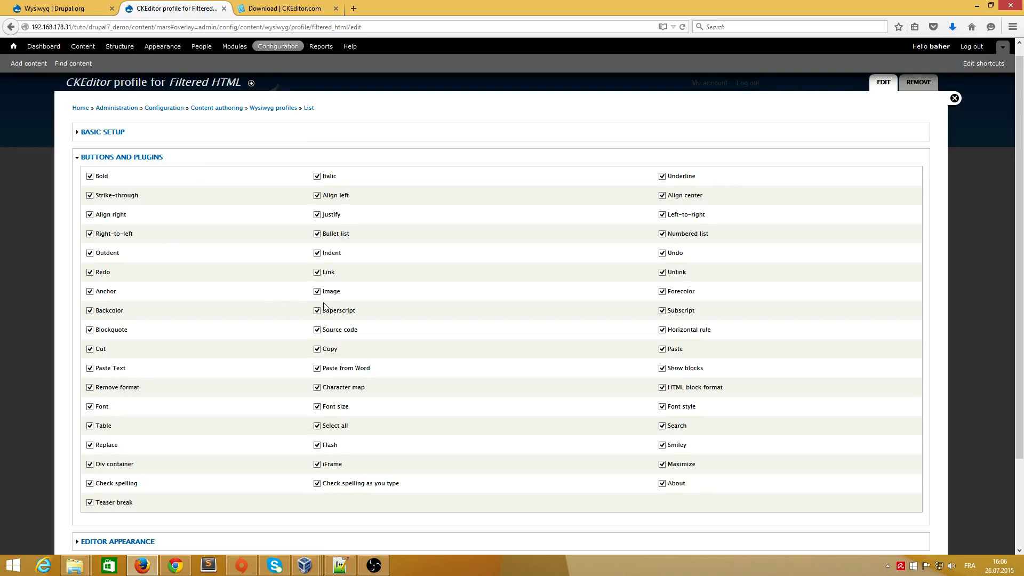
{"action": "left_click", "coordinate": [89, 176]}
{"action": "left_click", "coordinate": [90, 195]}
{"action": "left_click", "coordinate": [90, 215]}
{"action": "left_click", "coordinate": [90, 196]}
{"action": "left_click", "coordinate": [91, 177]}
{"action": "left_click", "coordinate": [89, 215]}
{"action": "scroll", "coordinate": [202, 297], "scroll_direction": "down", "scroll_amount": 3}
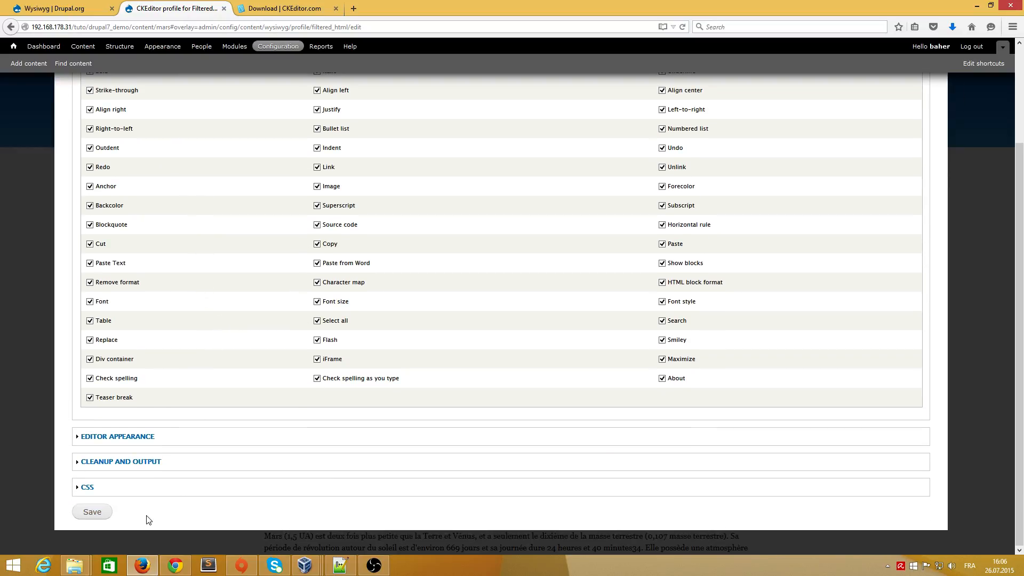
{"action": "left_click", "coordinate": [92, 512]}
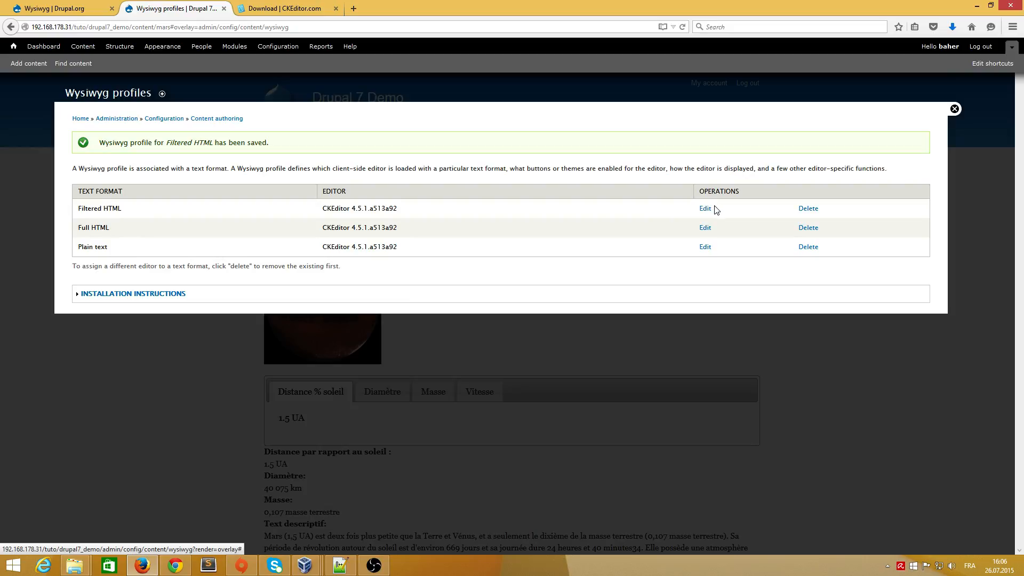
Reopen the Filtered HTML profile, review its full list of buttons and plugins, and save it without changes.
{"action": "left_click", "coordinate": [705, 209]}
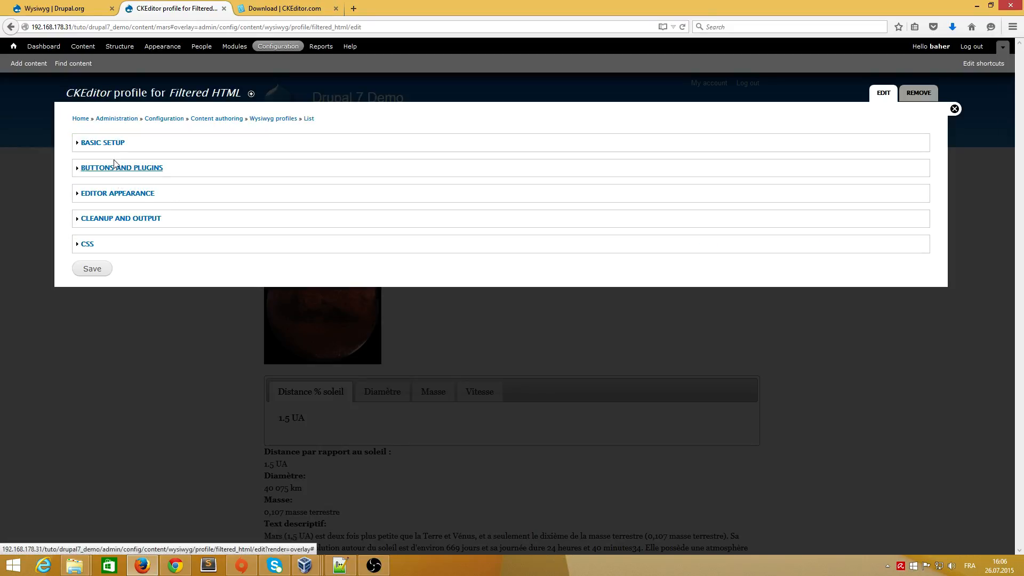
{"action": "left_click", "coordinate": [104, 165]}
{"action": "scroll", "coordinate": [298, 277], "scroll_direction": "down", "scroll_amount": 3}
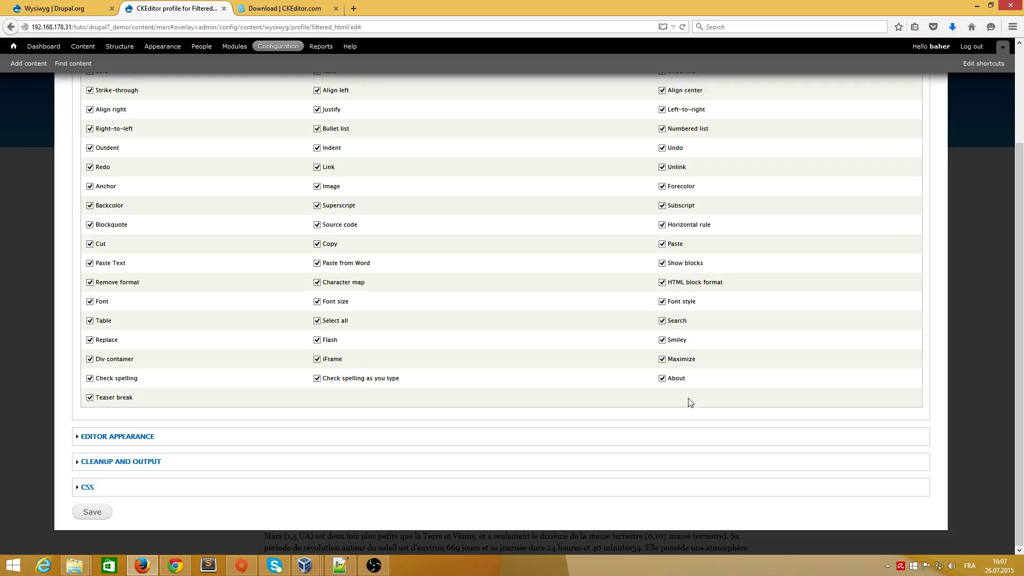
{"action": "scroll", "coordinate": [537, 347], "scroll_direction": "up", "scroll_amount": 3}
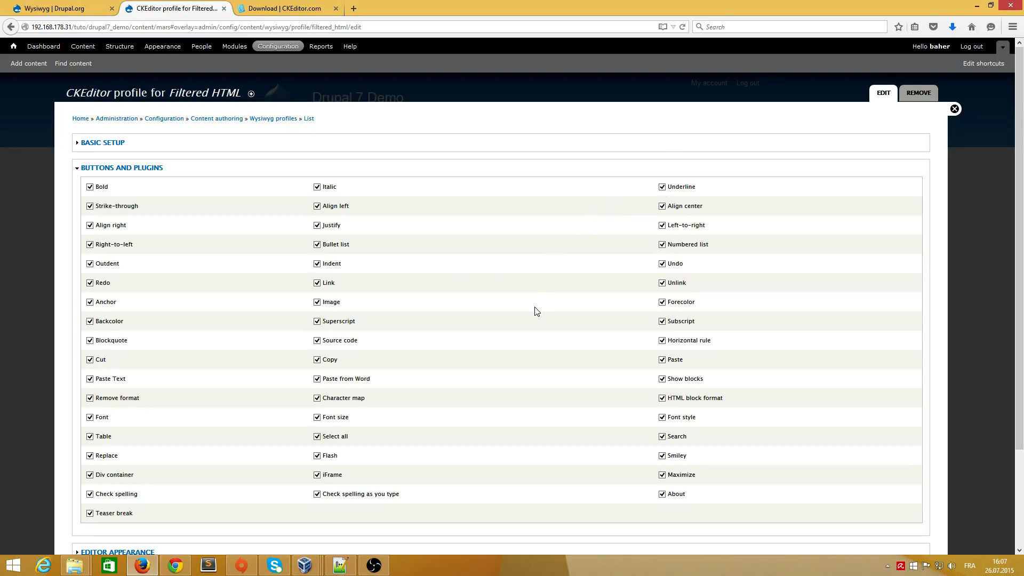
{"action": "scroll", "coordinate": [536, 311], "scroll_direction": "down", "scroll_amount": 3}
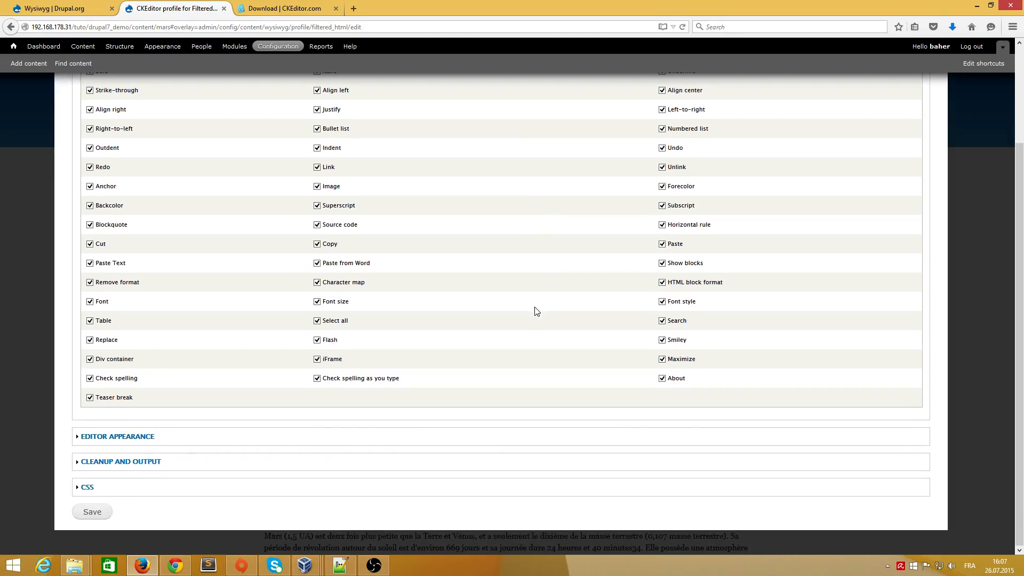
{"action": "left_click", "coordinate": [92, 511]}
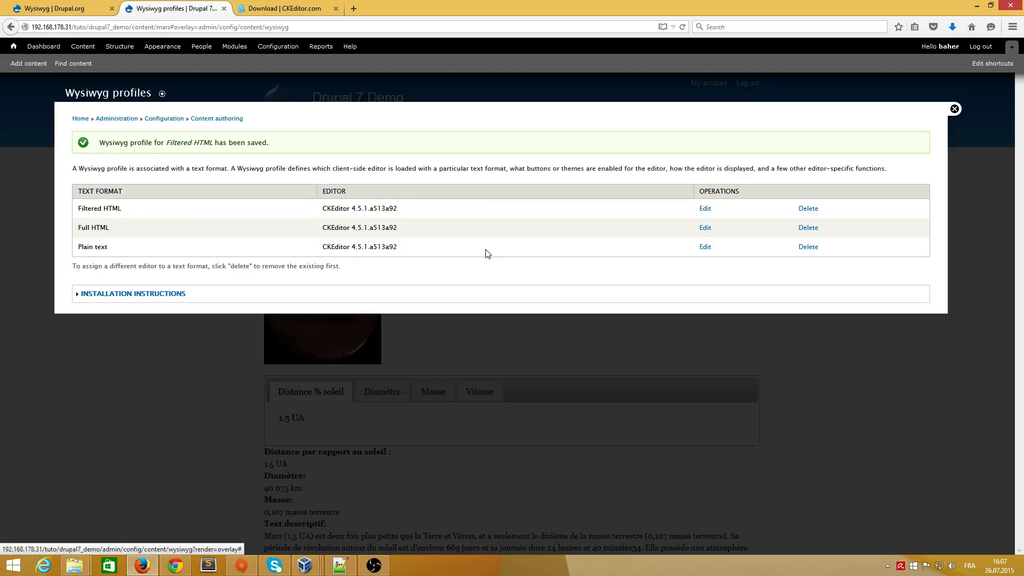
Delete the Wysiwyg profile for Plain text and save the profiles list with that format set to No editor.
{"action": "left_click", "coordinate": [809, 248]}
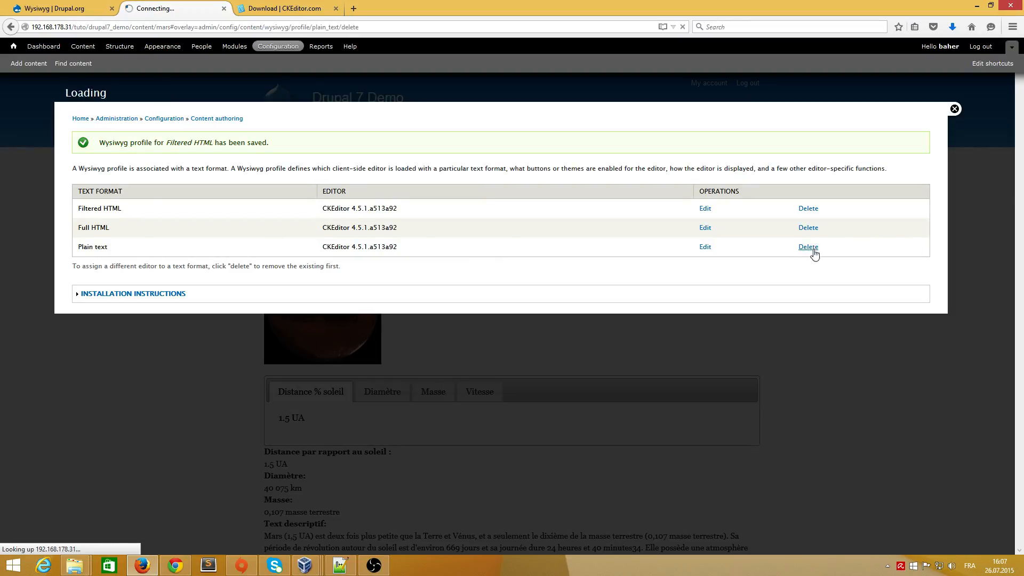
{"action": "left_click", "coordinate": [90, 155]}
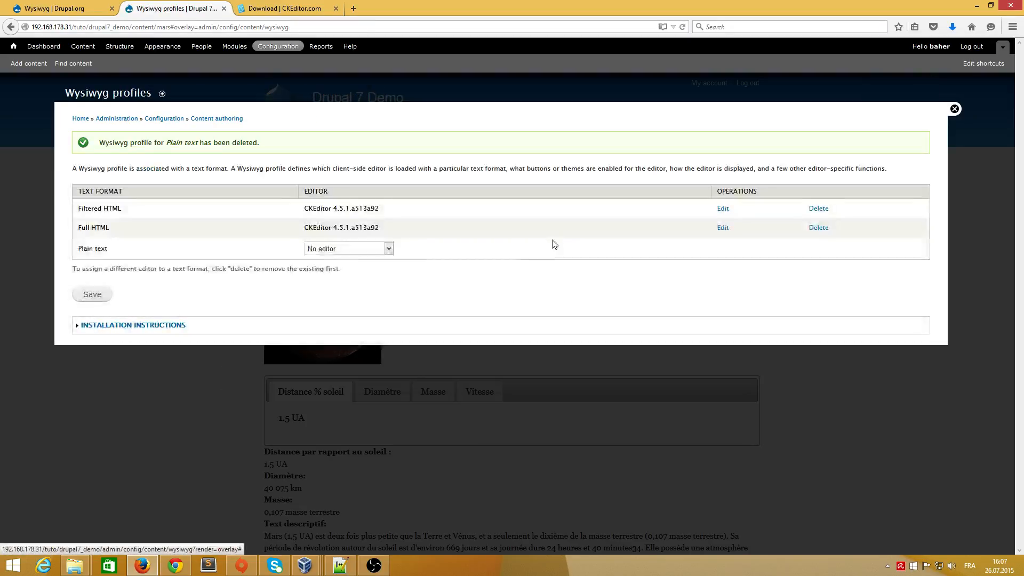
{"action": "left_click", "coordinate": [389, 250]}
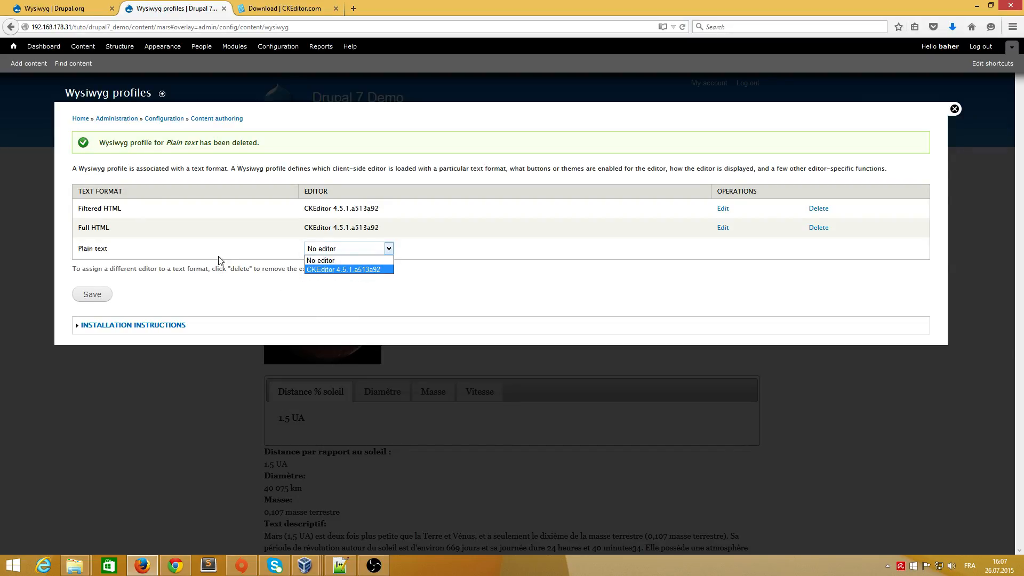
{"action": "left_click", "coordinate": [550, 258]}
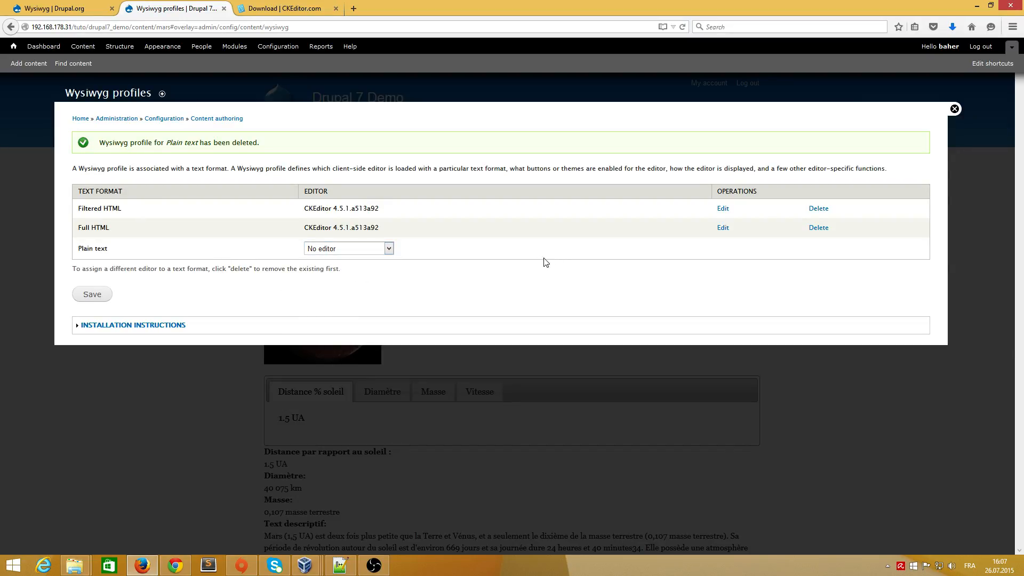
{"action": "left_click", "coordinate": [85, 297]}
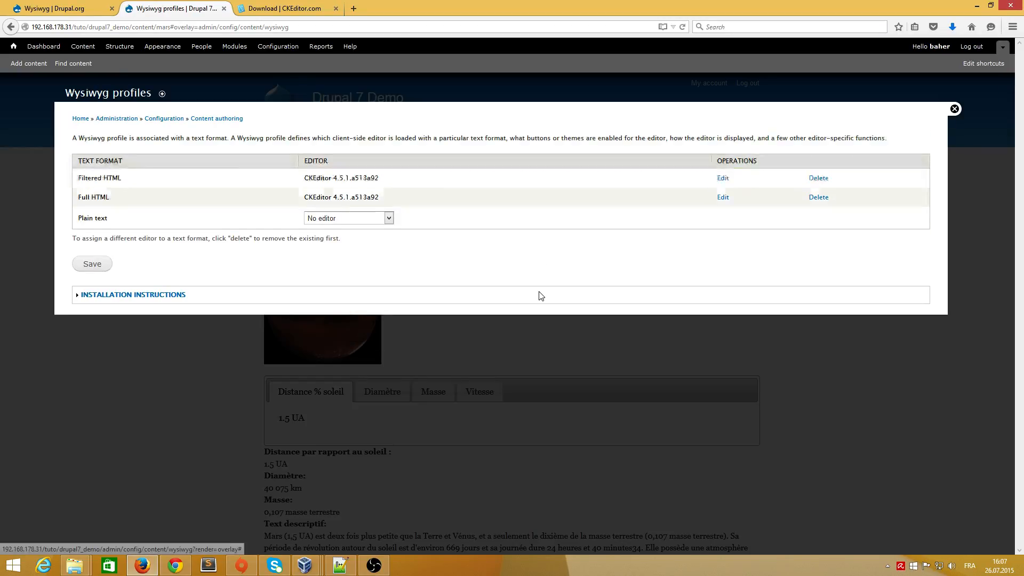
Close the Wysiwyg profiles overlay and open the Mars article for editing at its Text descriptif field.
{"action": "left_click", "coordinate": [954, 109]}
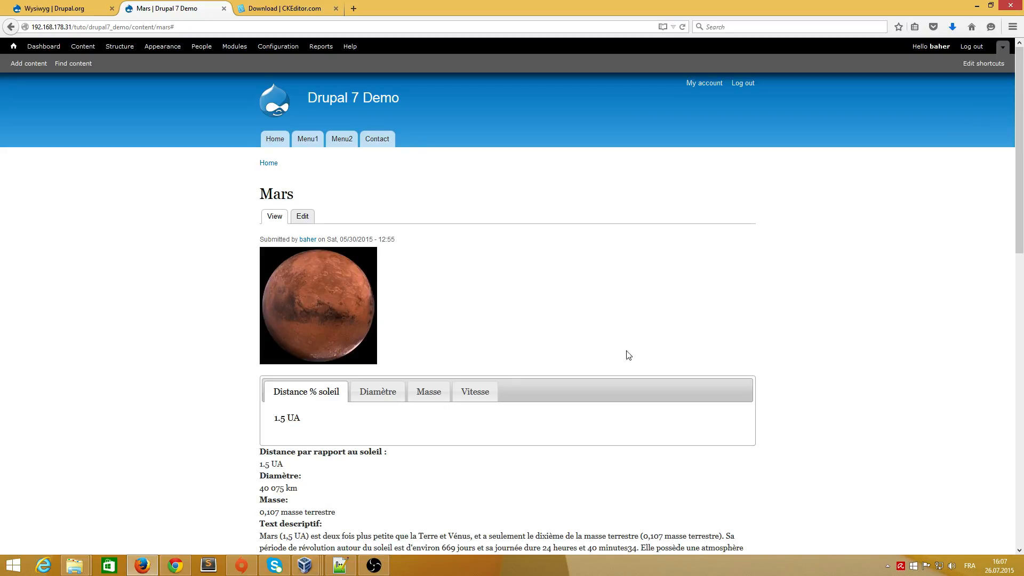
{"action": "left_click", "coordinate": [302, 218]}
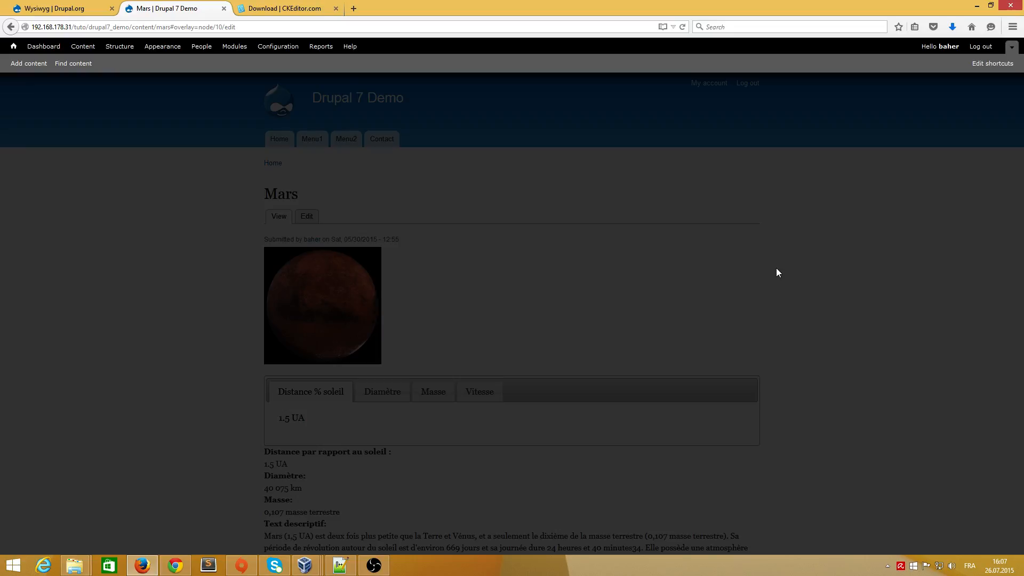
{"action": "scroll", "coordinate": [776, 277], "scroll_direction": "down", "scroll_amount": 5}
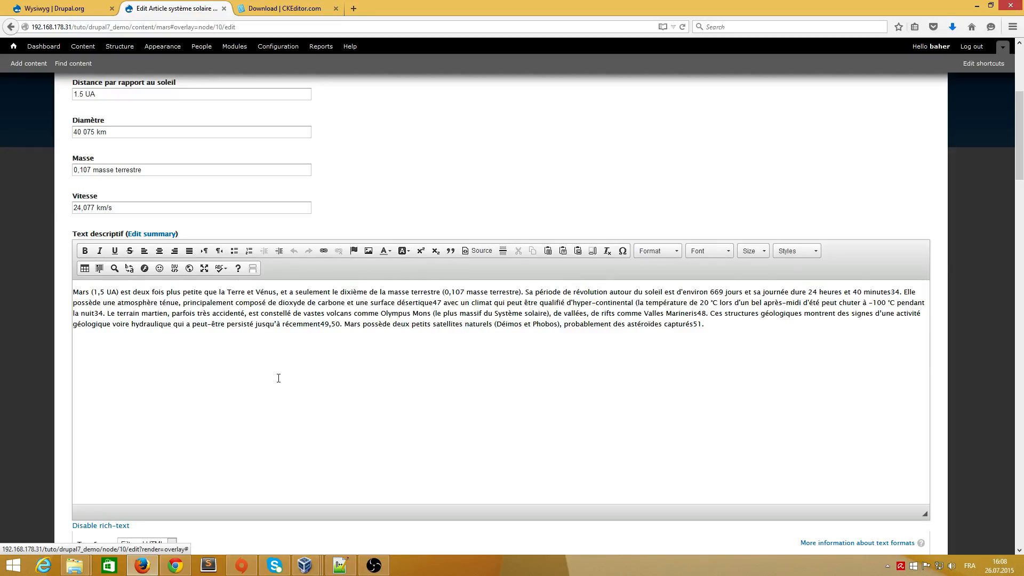
Switch the Text descriptif field's text format to Full HTML and on to Plain text, checking how the editing area changes.
{"action": "scroll", "coordinate": [279, 378], "scroll_direction": "down", "scroll_amount": 3}
{"action": "left_click", "coordinate": [167, 366]}
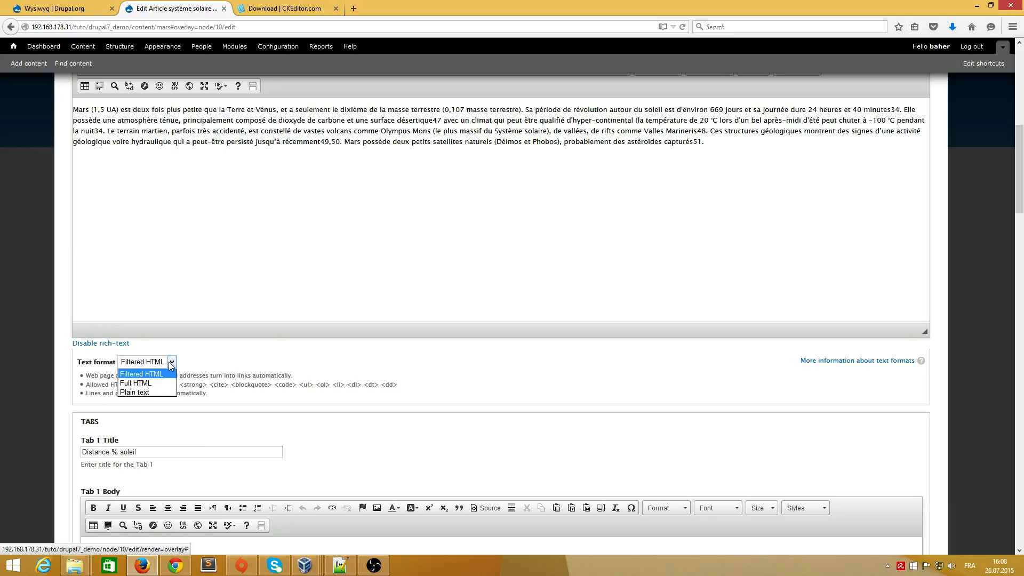
{"action": "left_click", "coordinate": [145, 384]}
{"action": "left_click", "coordinate": [167, 362]}
{"action": "left_click", "coordinate": [143, 390]}
{"action": "scroll", "coordinate": [406, 348], "scroll_direction": "up", "scroll_amount": 3}
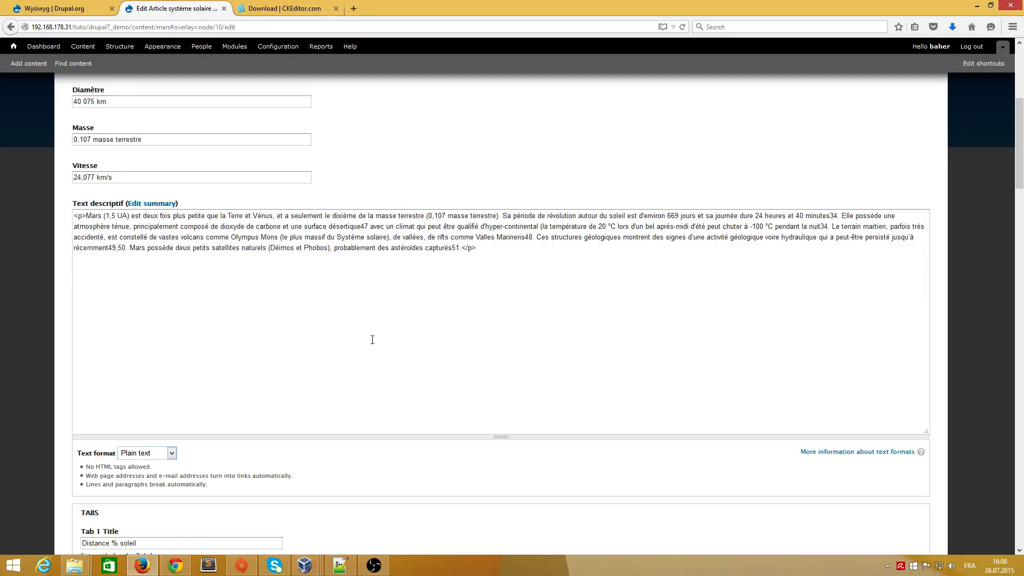
Set the Text descriptif field's text format back to Filtered HTML and place the cursor in the description's editing area.
{"action": "left_click", "coordinate": [176, 454]}
{"action": "left_click", "coordinate": [140, 463]}
{"action": "left_click", "coordinate": [424, 384]}
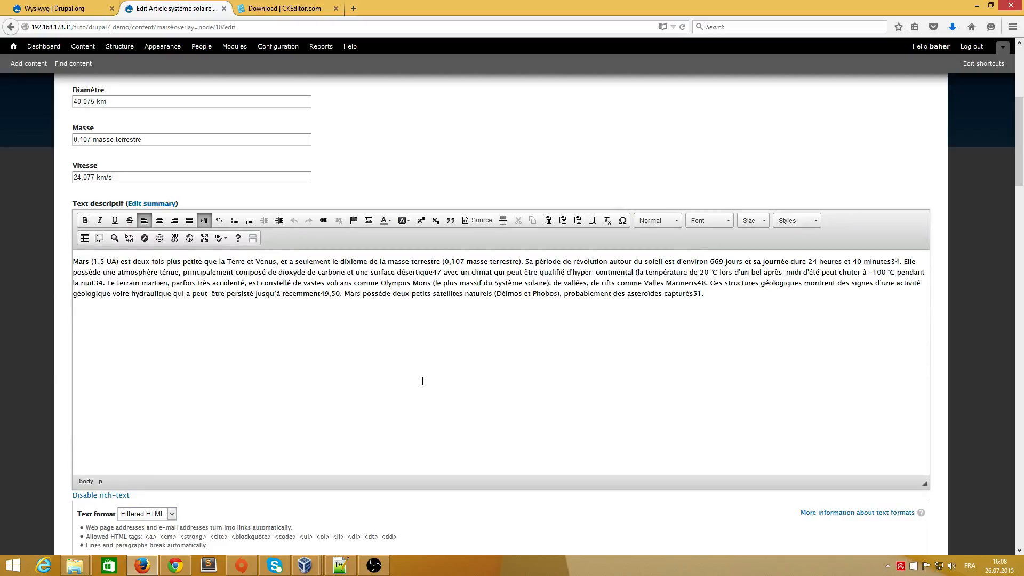